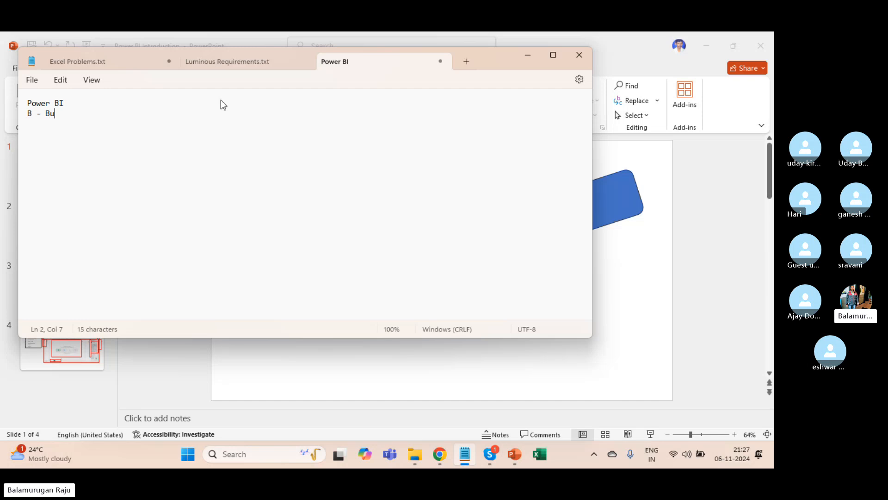
Complete the abbreviation notes under "Power BI" with the lines "B - Business" and "I - Intelligence"
key(Return)
text(I)
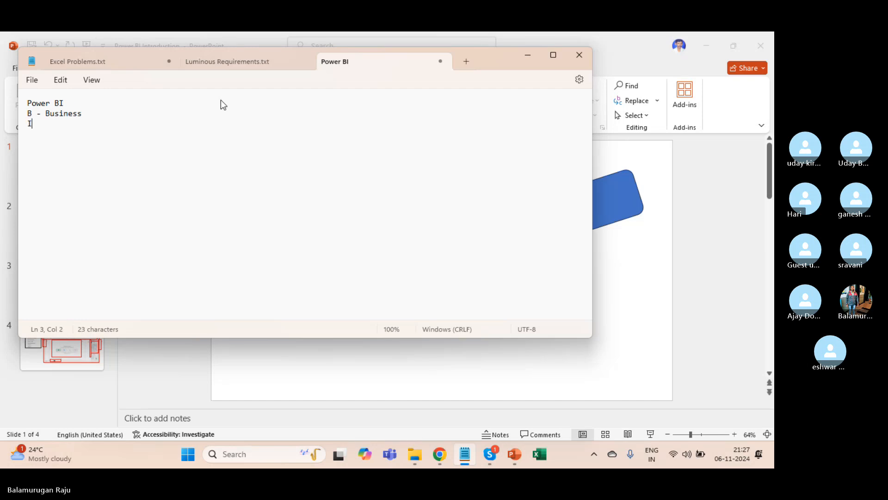
text( - In)
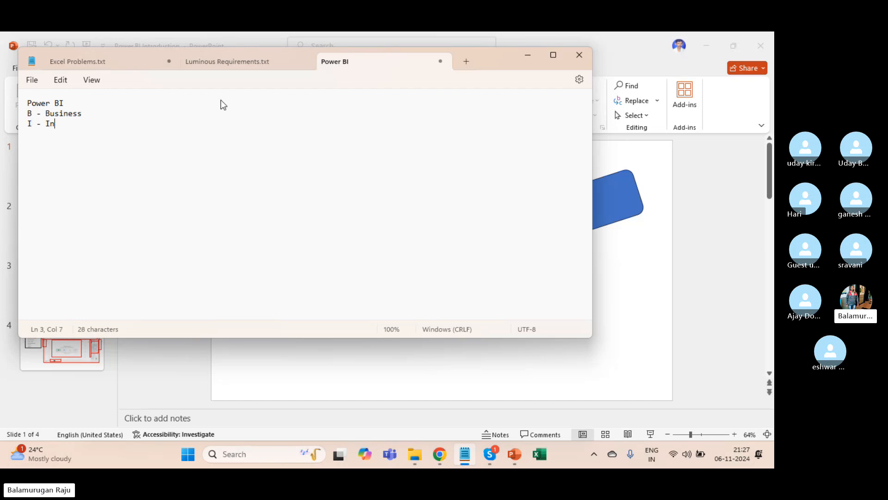
text(telligence)
Add the line "Tableau" below the Power BI notes, separated from them by one blank line
key(Return)
key(Return)
click(66, 105)
click(114, 126)
key(Return)
key(Return)
text(Tablue)
key(BackSpace)
key(BackSpace)
text(eau)
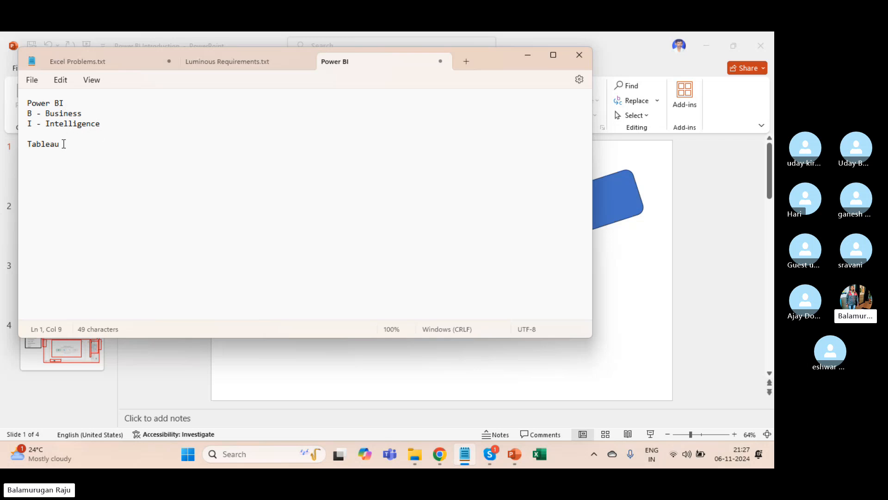
Switch to the Power BI Introduction presentation in PowerPoint and show the Terms slide
triple_click(35, 104)
drag(35, 109, 103, 134)
click(103, 132)
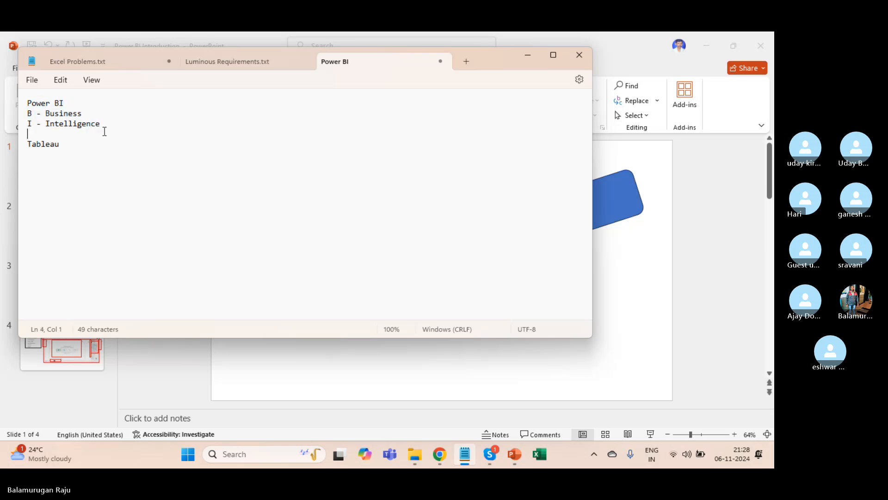
key(alt+Tab)
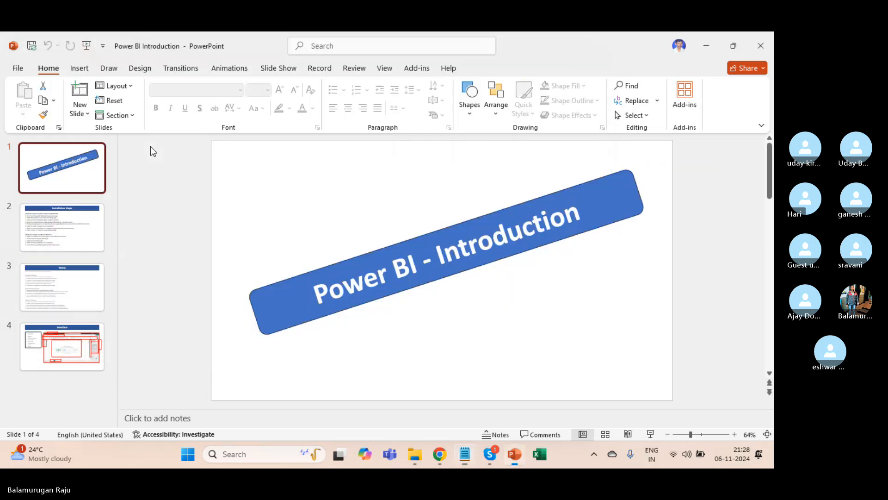
click(60, 295)
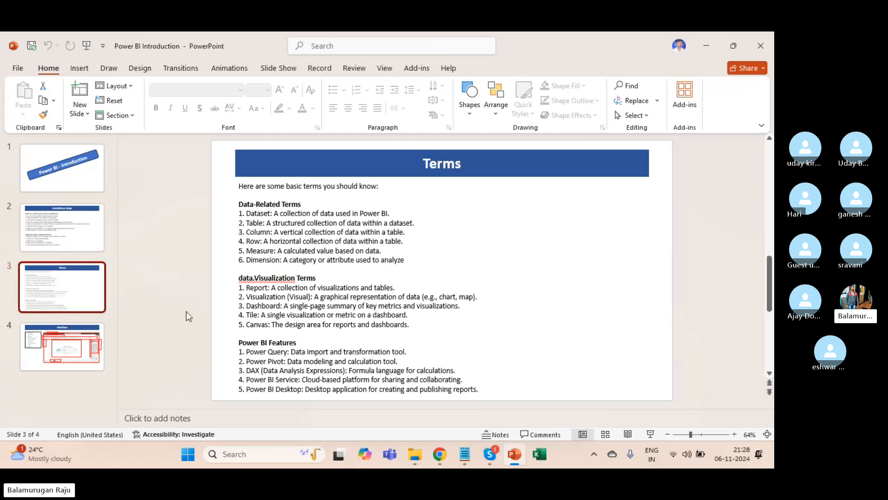
Return to the Notepad notes and point out the Power BI lines by highlighting them
key(alt+Tab)
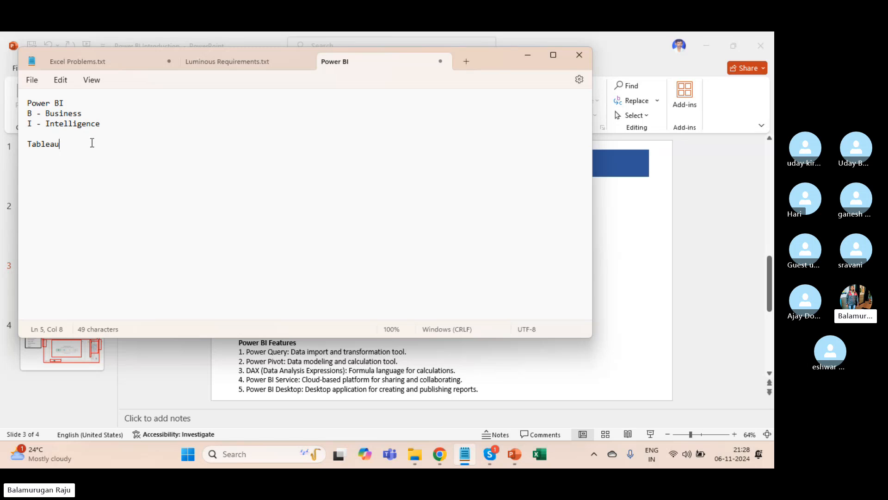
click(91, 112)
click(70, 103)
triple_click(28, 105)
click(61, 113)
drag(28, 107, 128, 135)
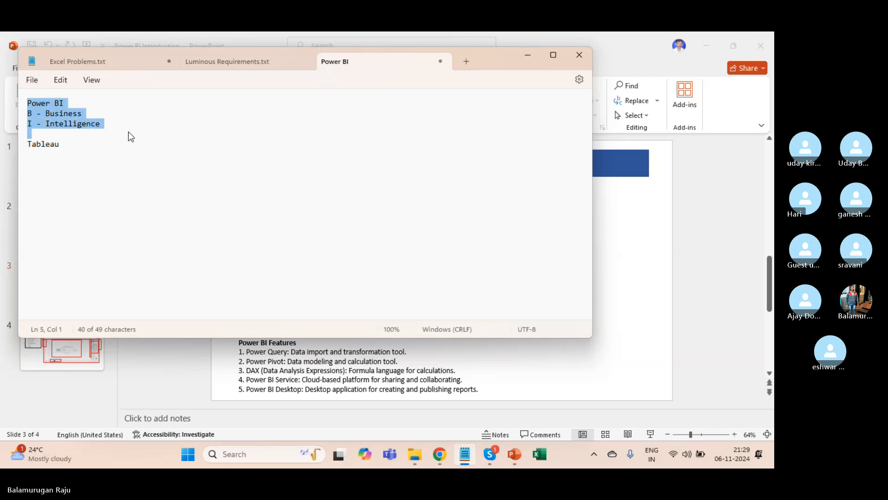
click(128, 134)
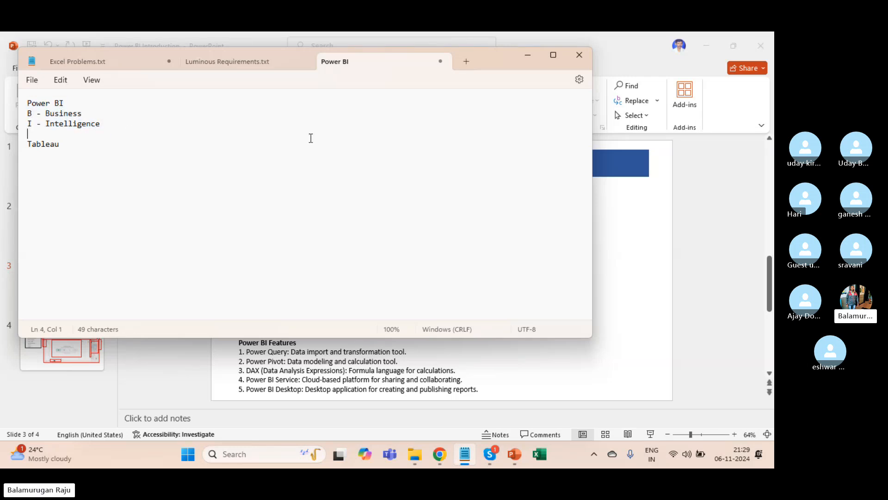
Minimize the notes and examine both installation methods on the Installation Steps slide of the PowerPoint presentation
click(530, 63)
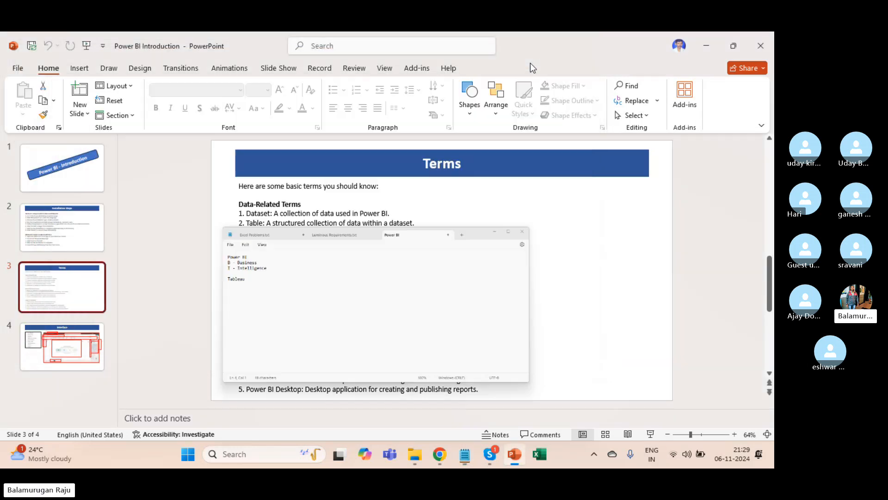
click(70, 226)
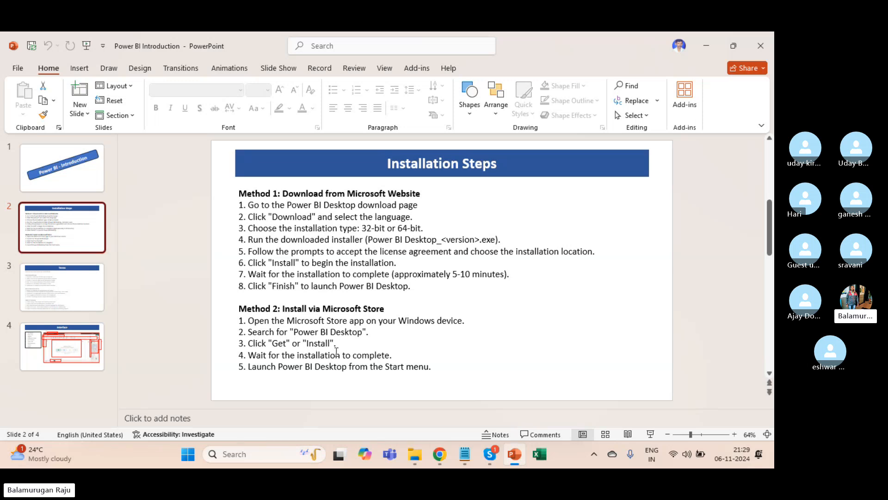
click(254, 211)
drag(249, 204, 413, 287)
click(414, 287)
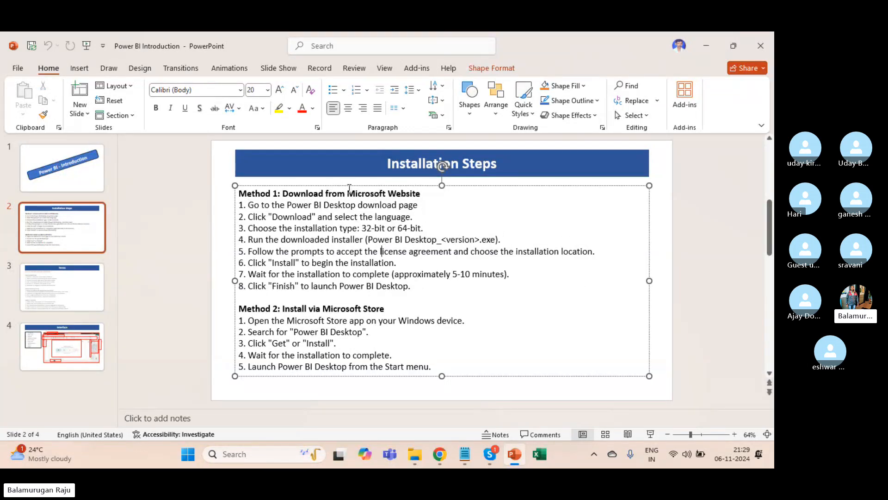
double_click(337, 193)
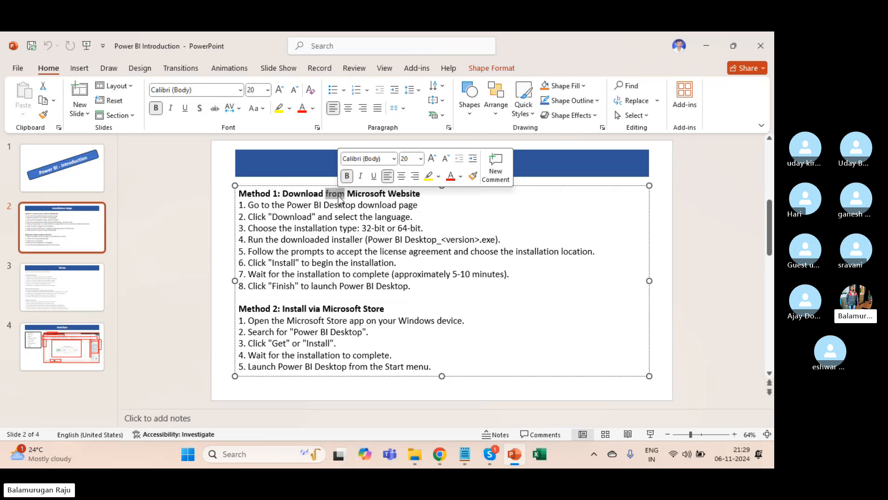
double_click(307, 194)
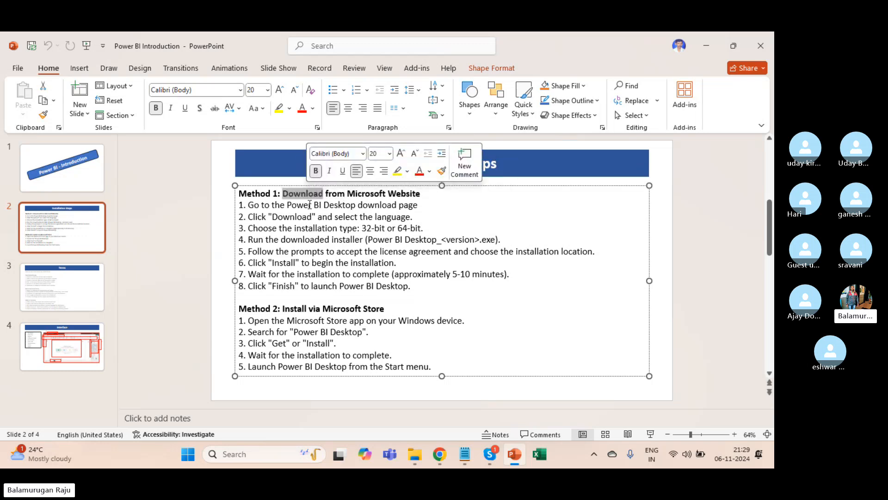
triple_click(368, 194)
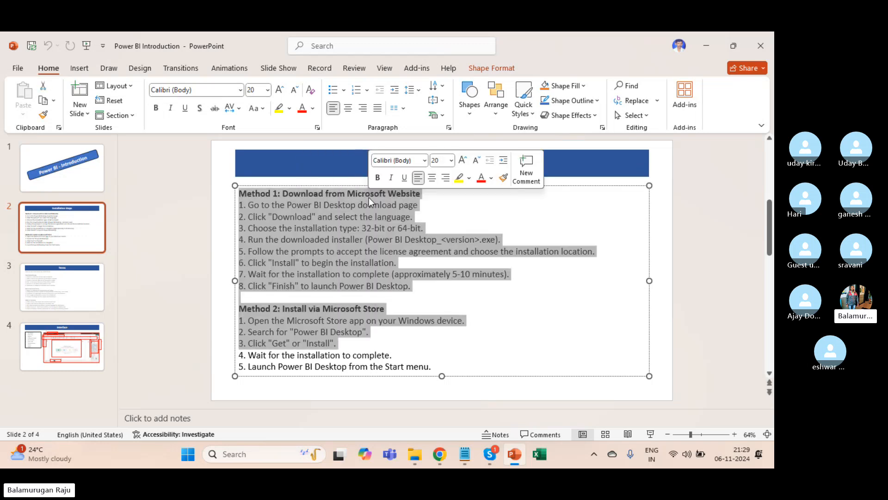
click(337, 195)
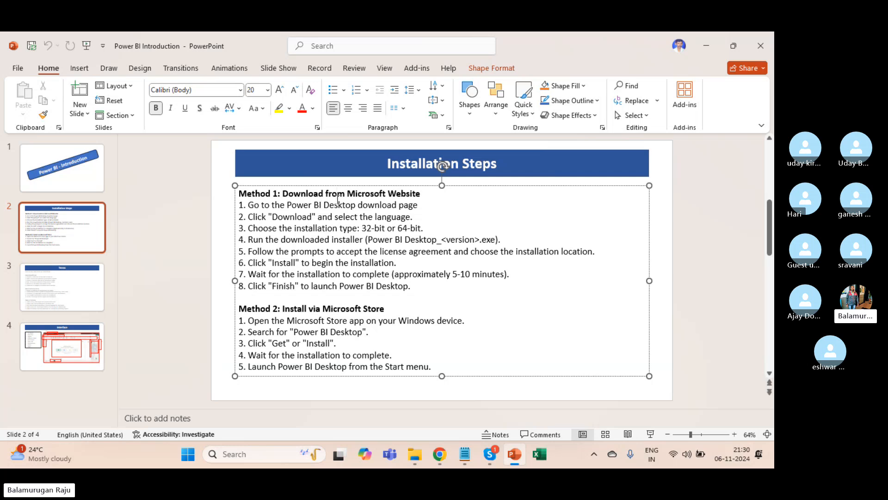
double_click(338, 309)
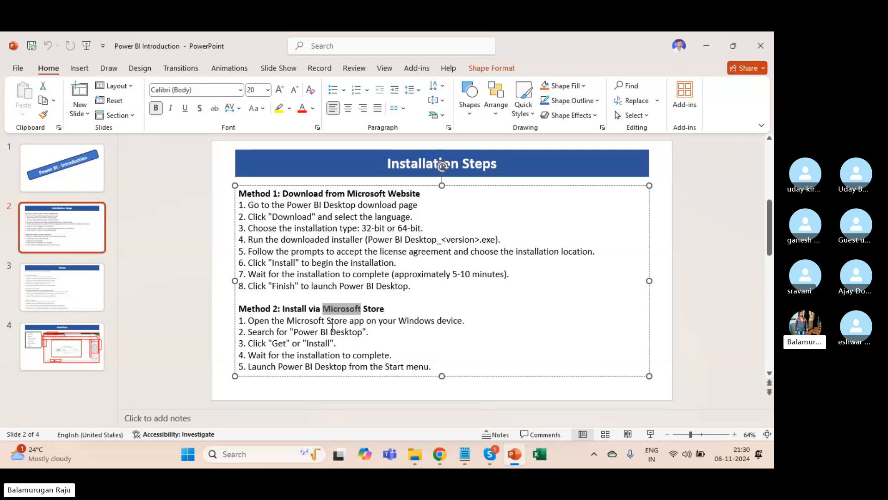
triple_click(365, 310)
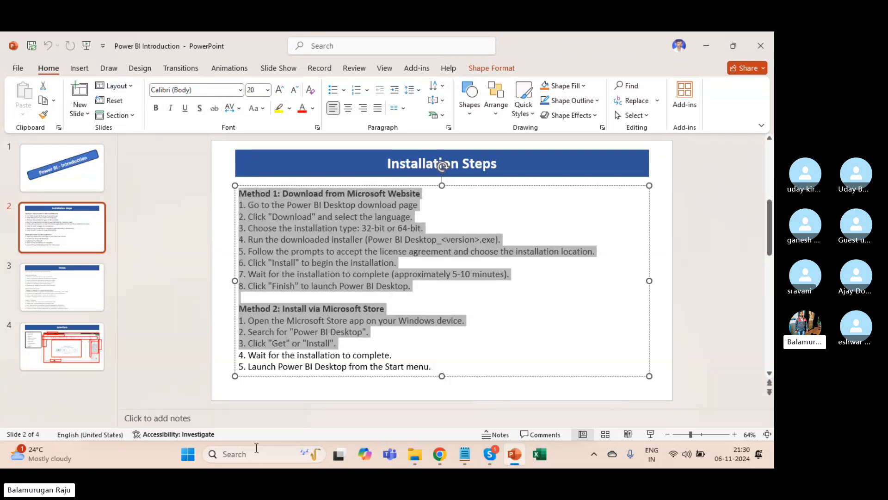
click(187, 456)
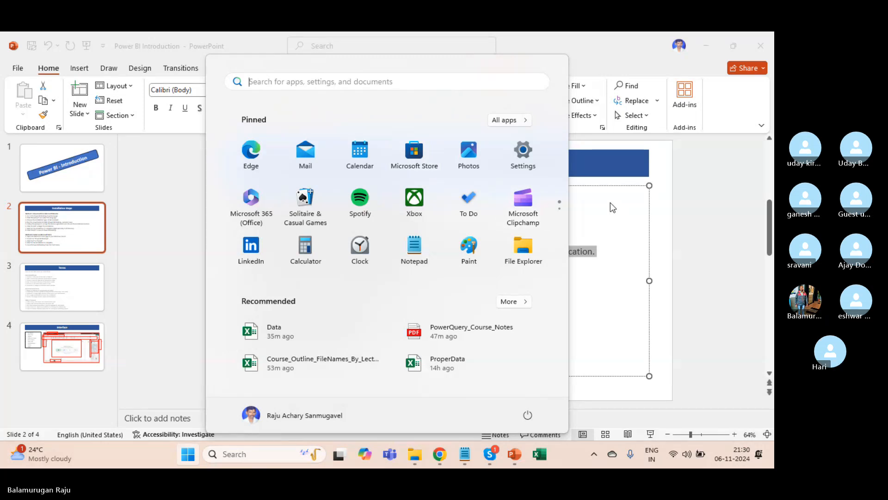
click(635, 225)
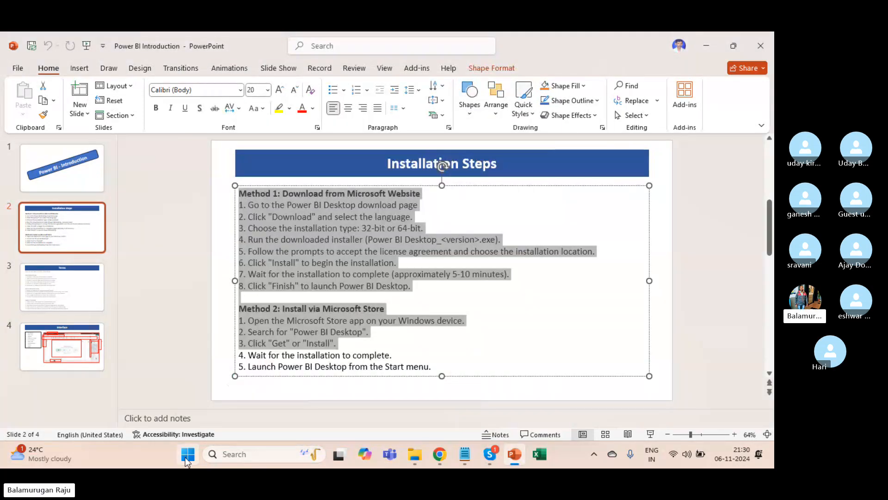
click(187, 456)
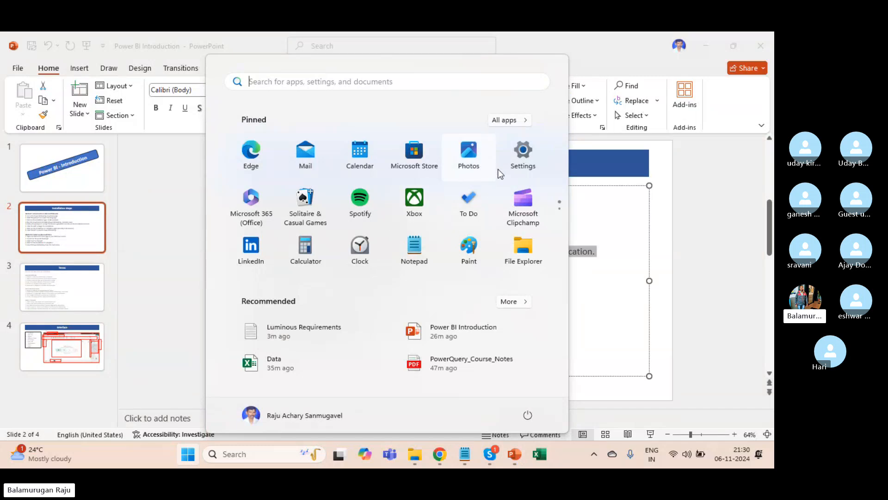
click(606, 208)
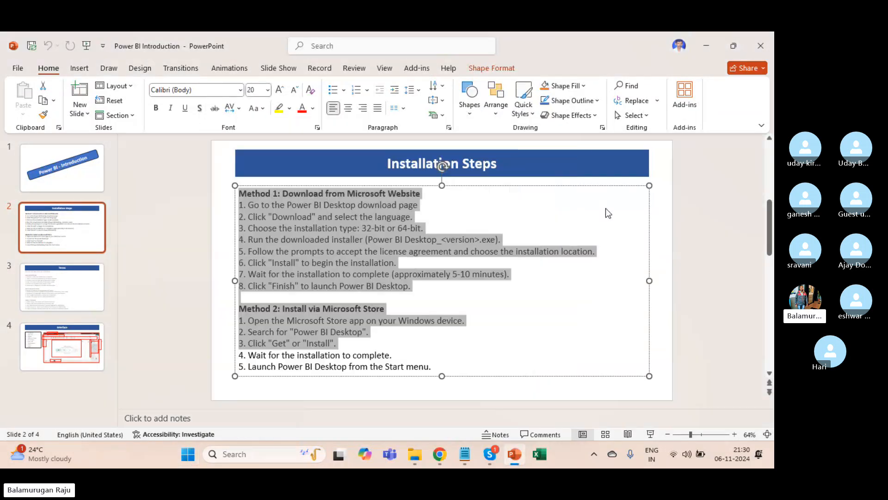
click(405, 206)
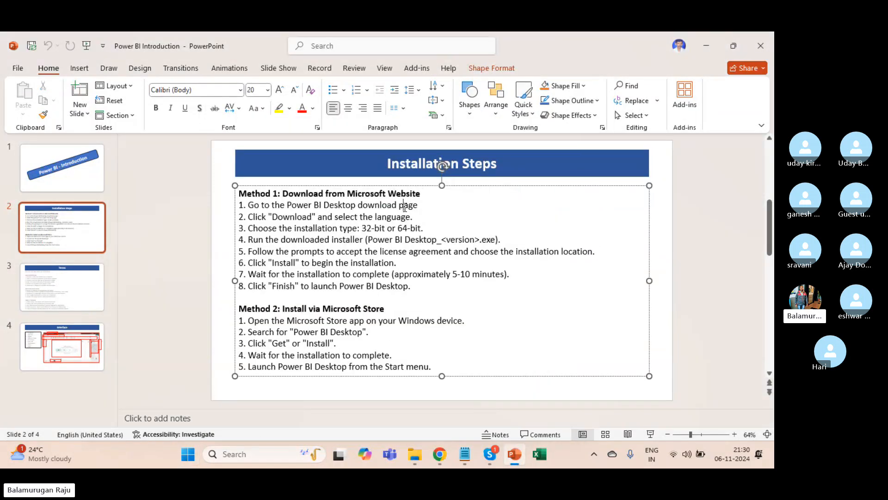
Switch to Google Chrome and open a new browser tab
mouse_move(443, 456)
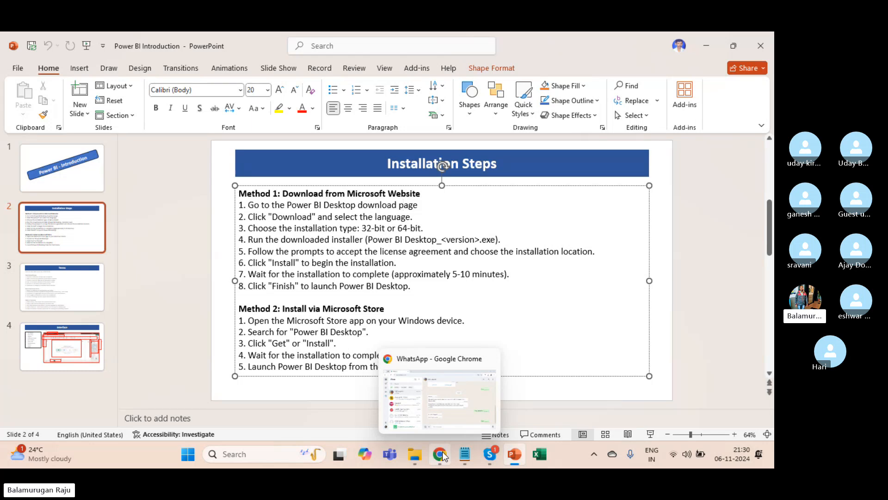
click(442, 454)
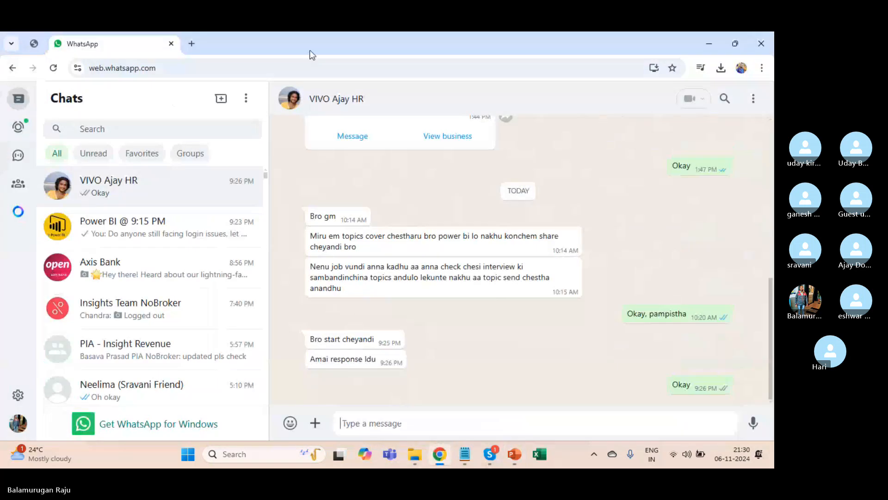
click(191, 44)
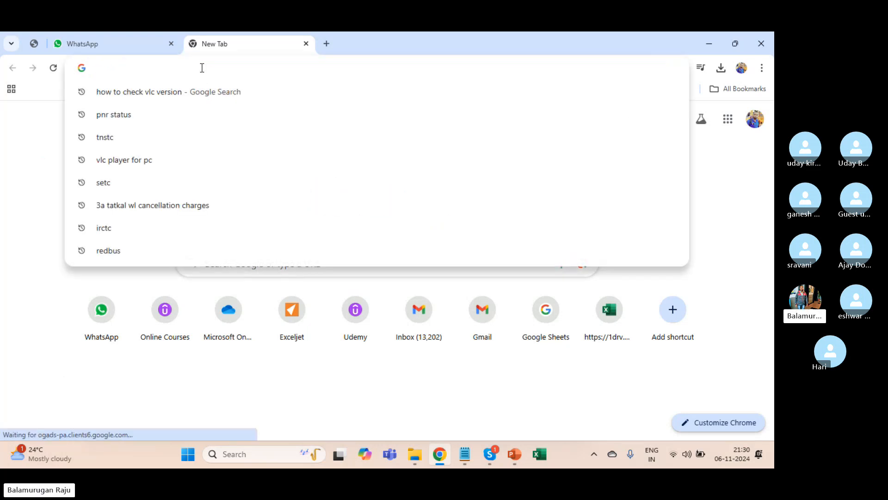
click(188, 462)
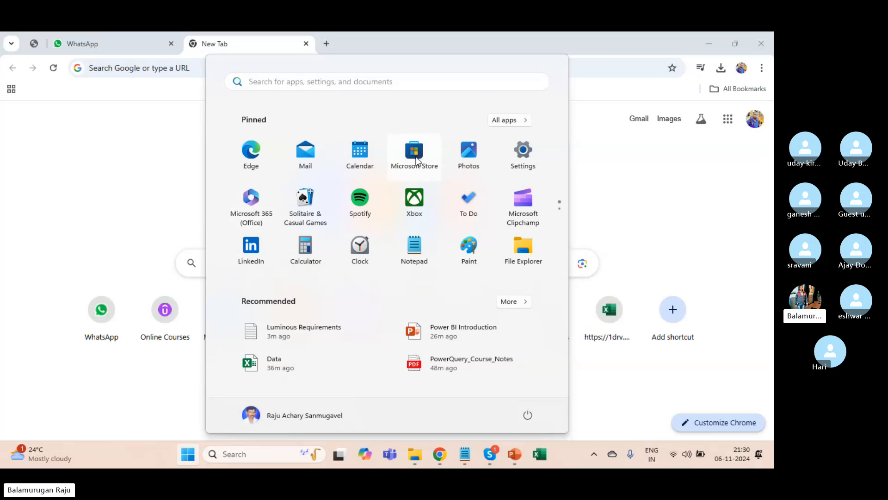
click(165, 157)
Search Google for "power bi desktop download"
click(171, 70)
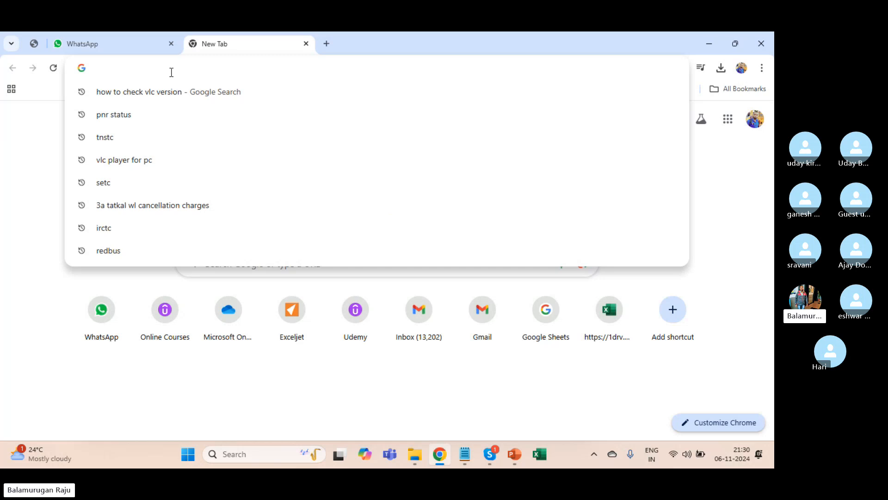
text(power)
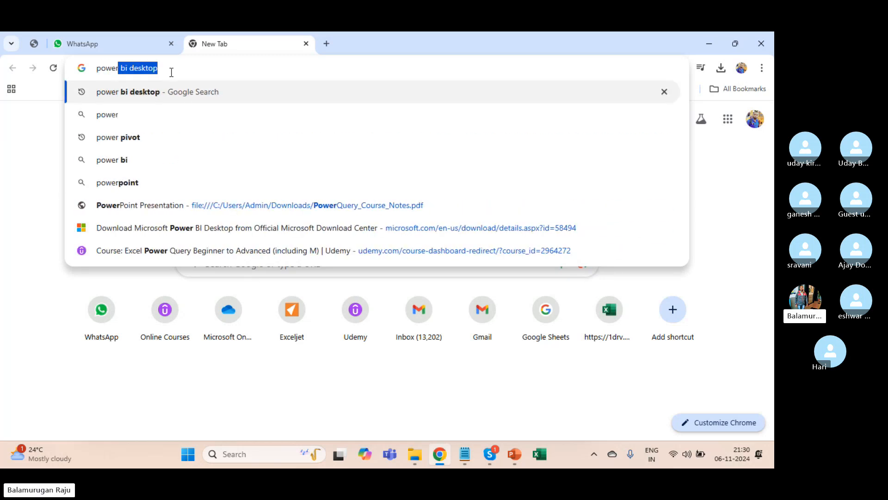
text( bi deskto)
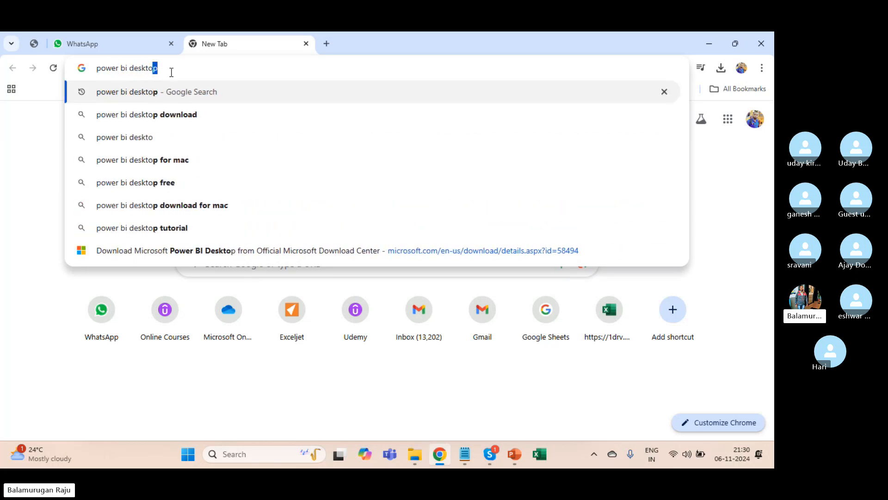
text(p dow)
key(BackSpace)
key(BackSpace)
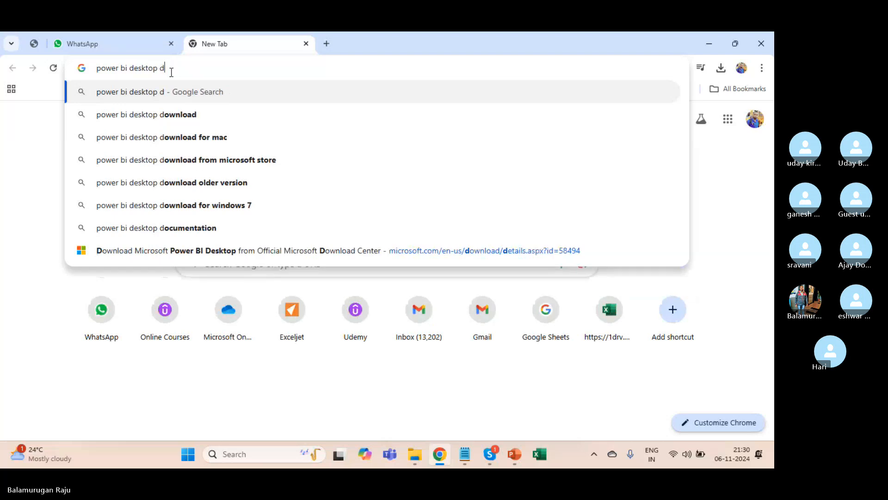
text(w)
key(BackSpace)
text(ownload)
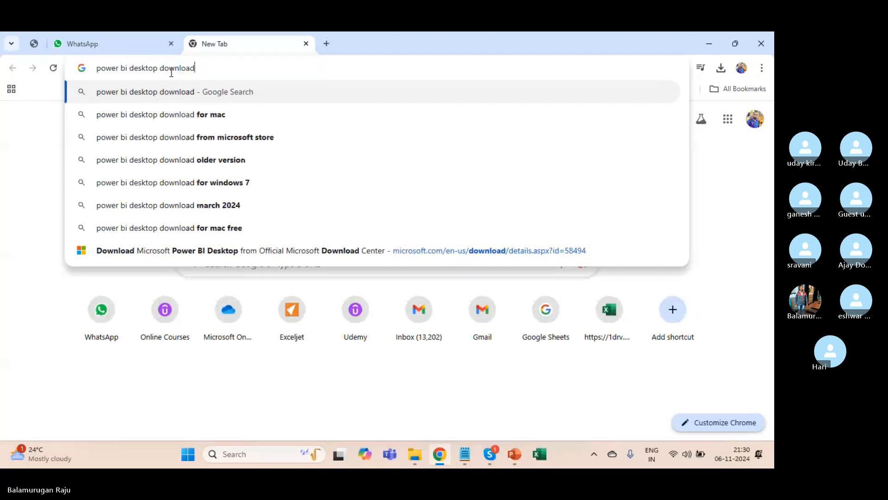
key(Return)
Look through the search results for the official Microsoft download page of Power BI Desktop
click(175, 207)
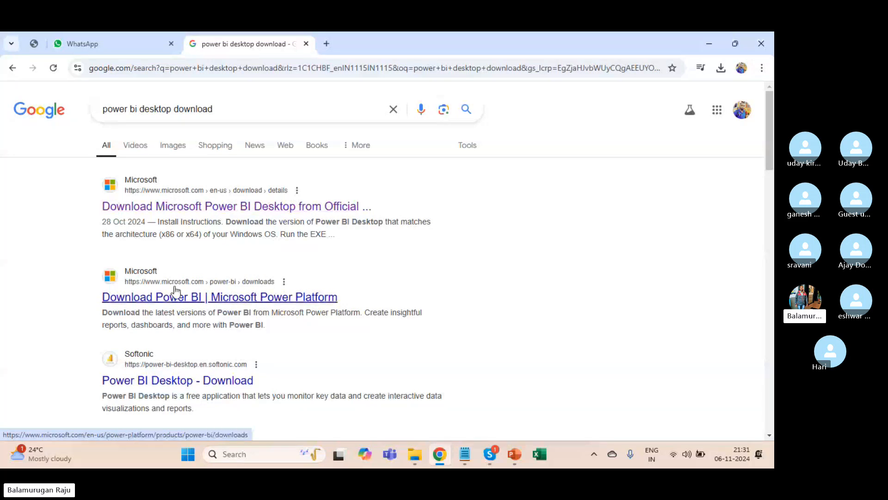
scroll(209, 357, down, 1)
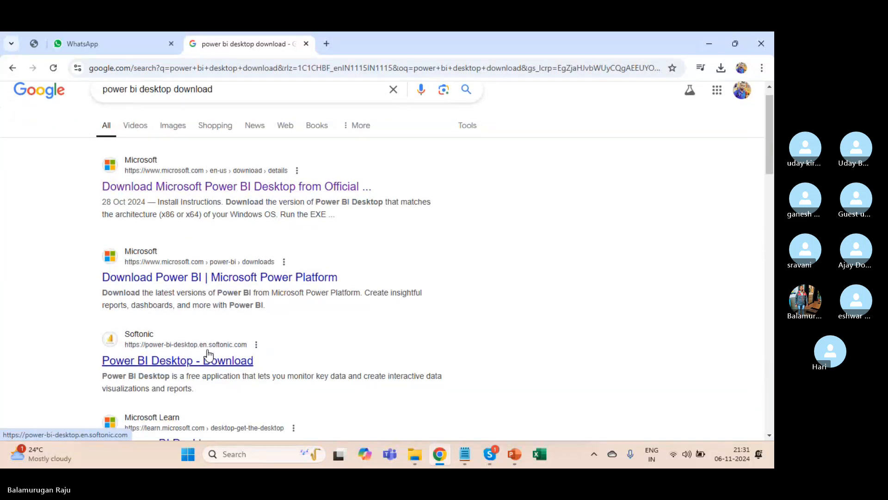
scroll(209, 355, up, 1)
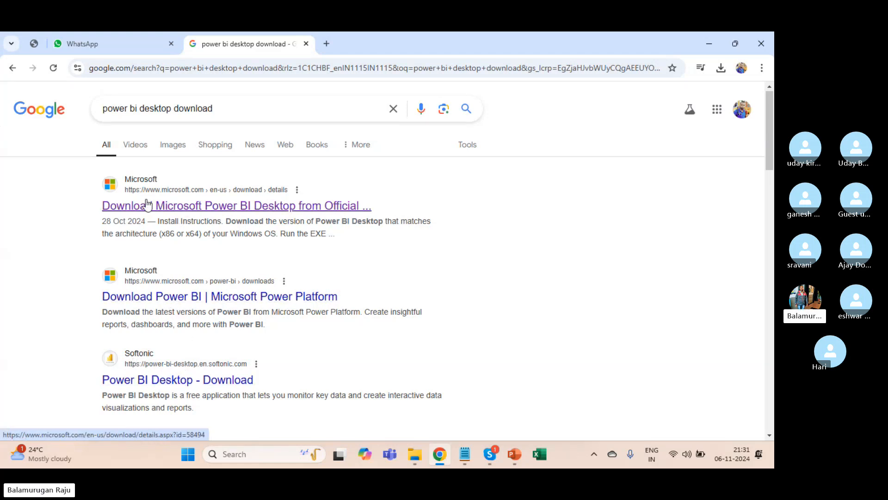
Open Microsoft's official Power BI Desktop download page from the search results and find its language selection
click(205, 208)
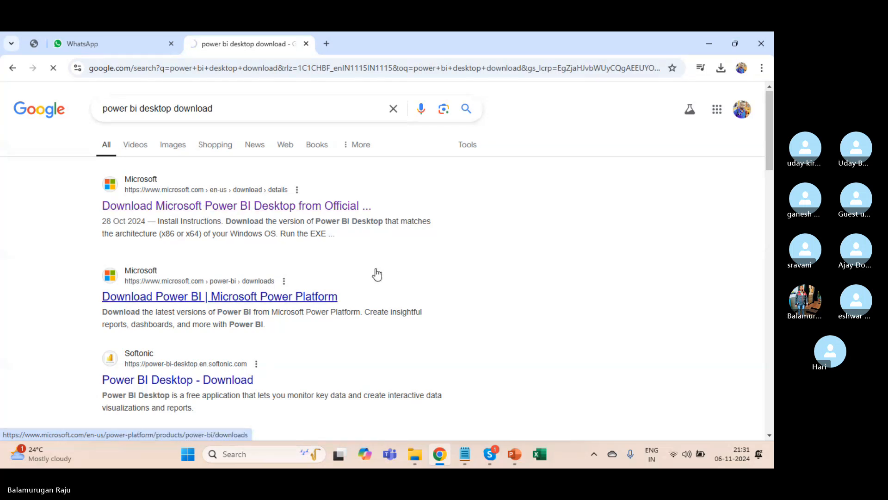
click(234, 209)
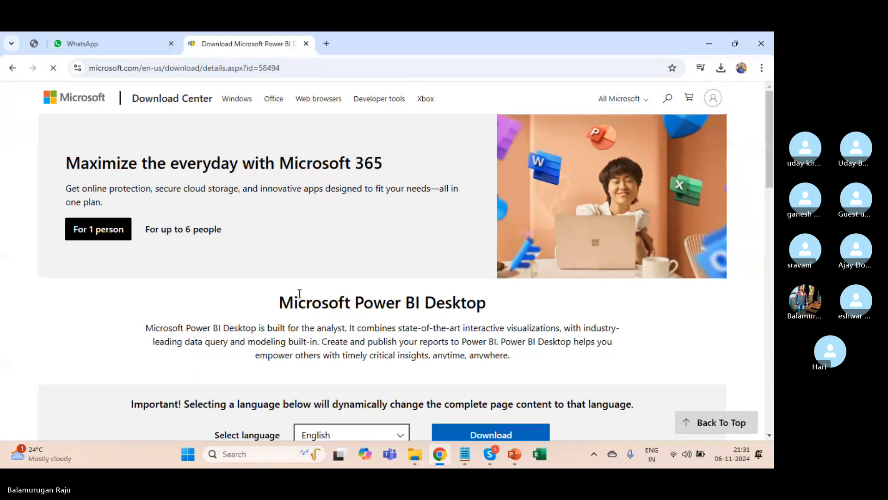
scroll(292, 294, up, 1)
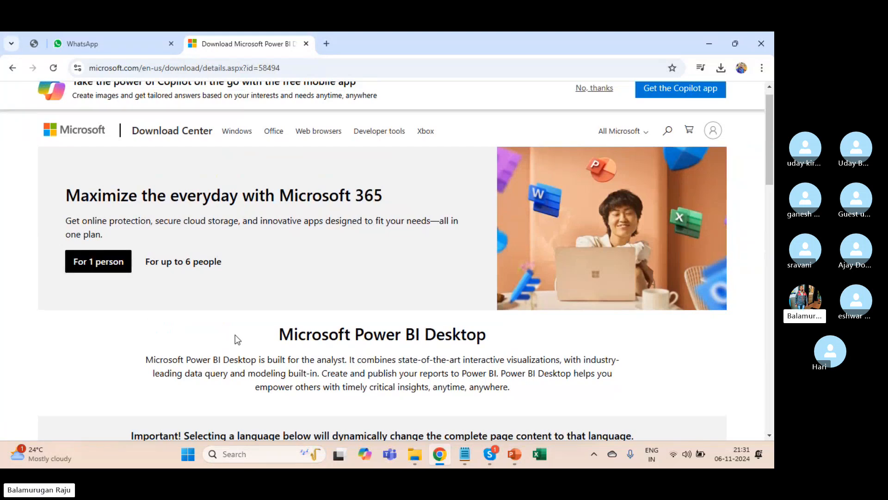
scroll(235, 334, down, 3)
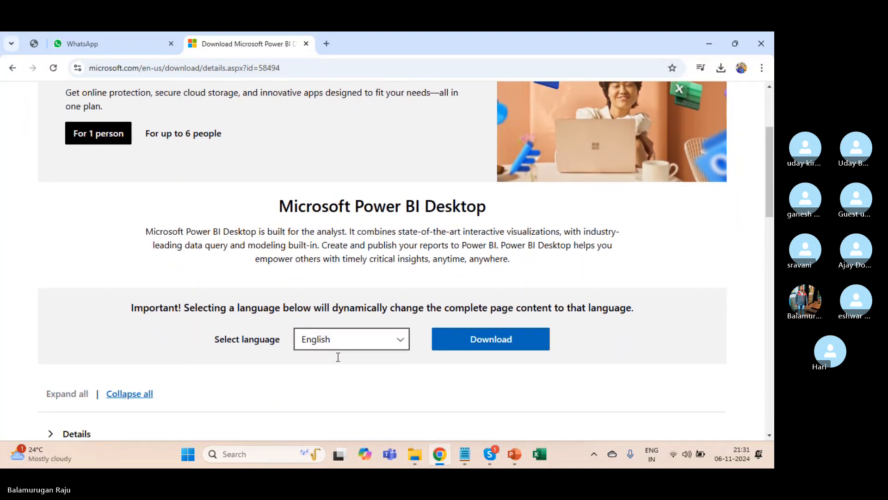
Keep English as the download language and open the choice of Power BI Desktop installer files
click(356, 335)
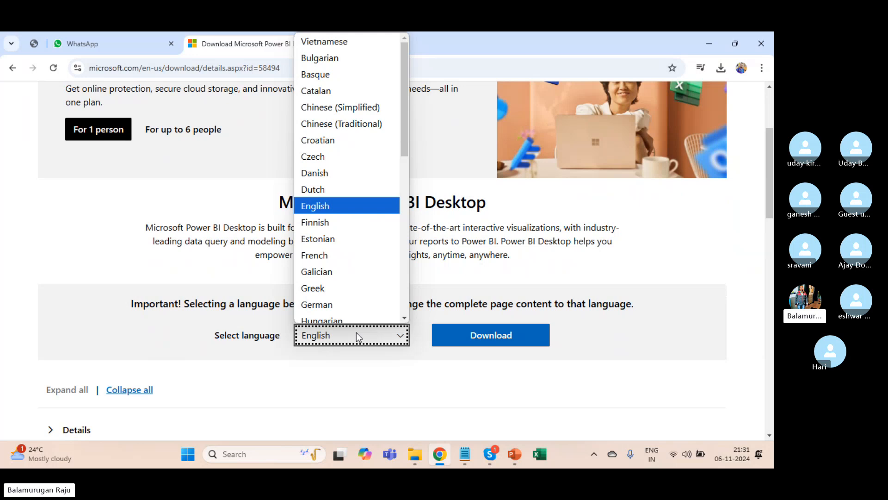
click(330, 340)
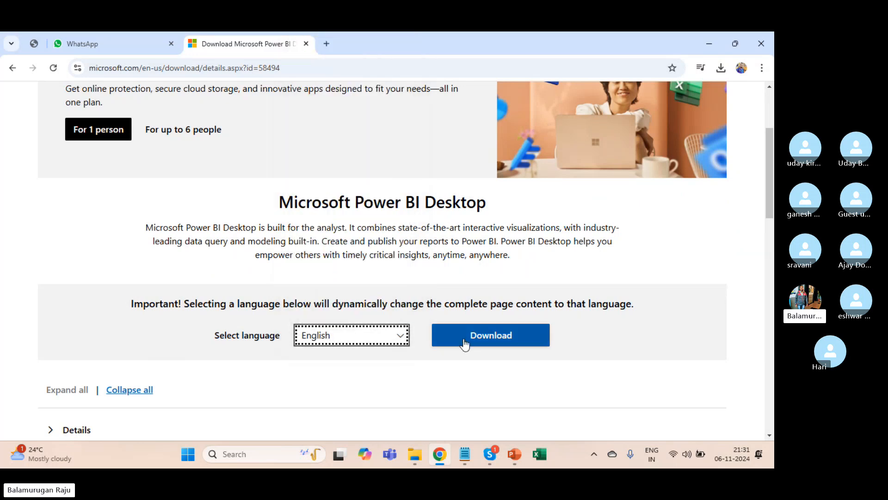
scroll(407, 245, up, 1)
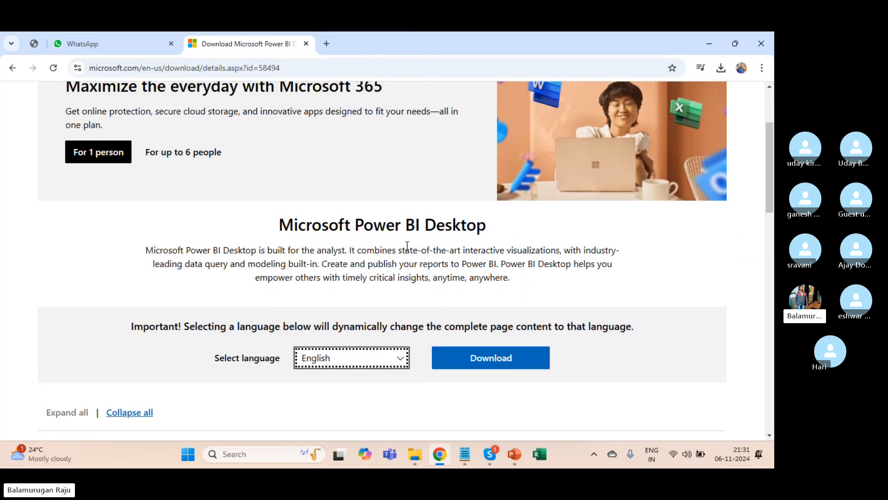
click(492, 360)
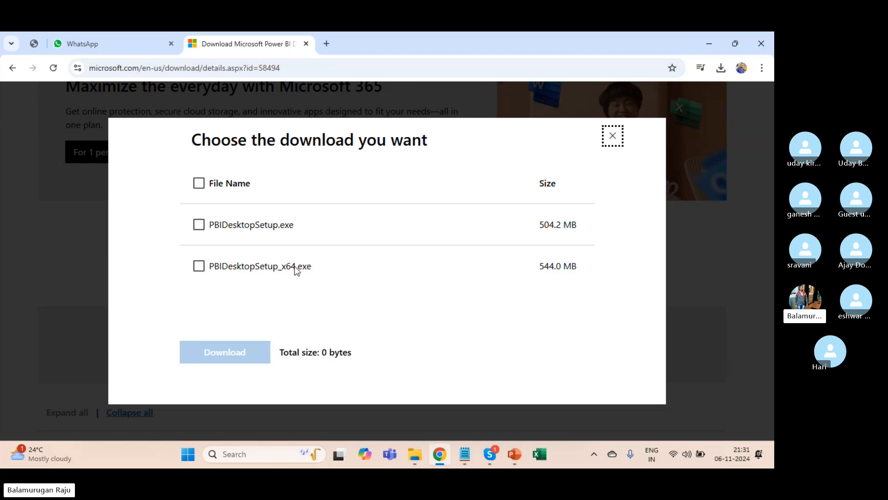
Select only PBIDesktopSetup_x64.exe as the file to download, clearing PBIDesktopSetup.exe after trying it
click(199, 225)
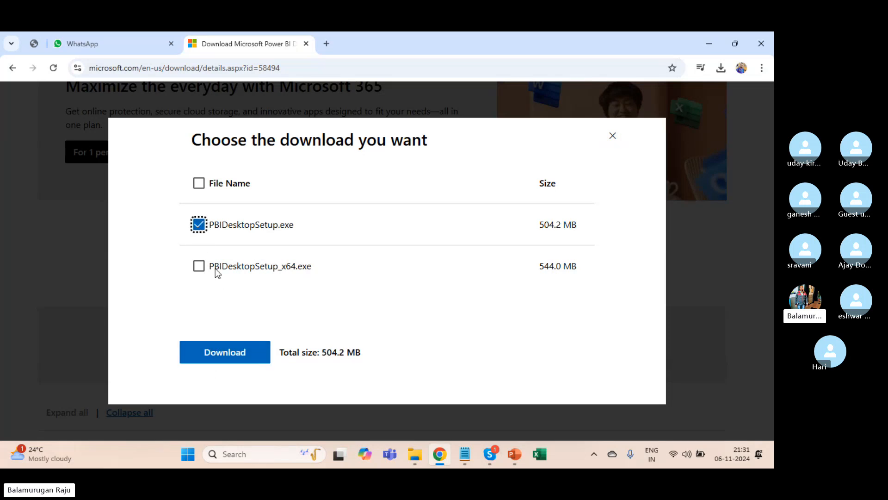
click(200, 230)
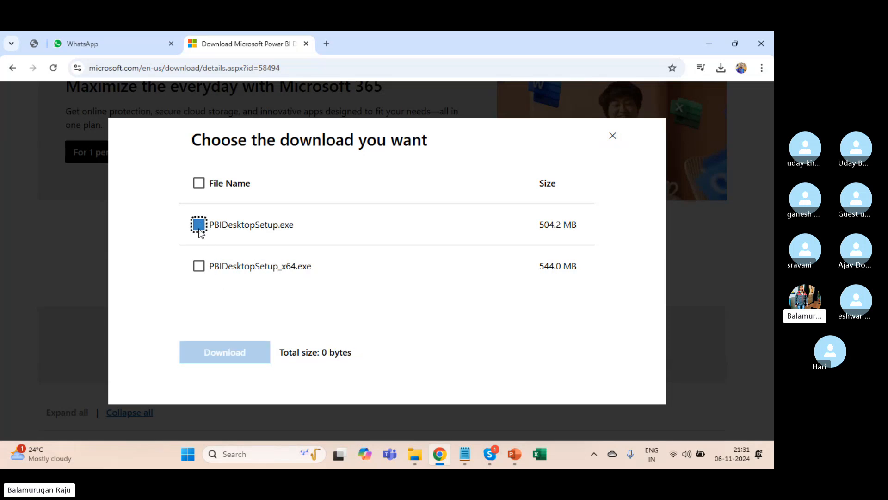
click(200, 268)
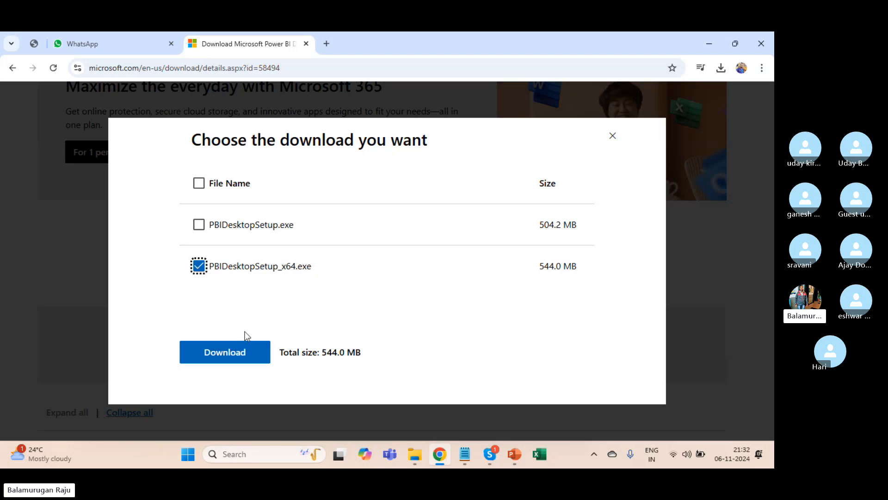
Open the properties of This PC from File Explorer and check the system type in the device specifications
click(414, 454)
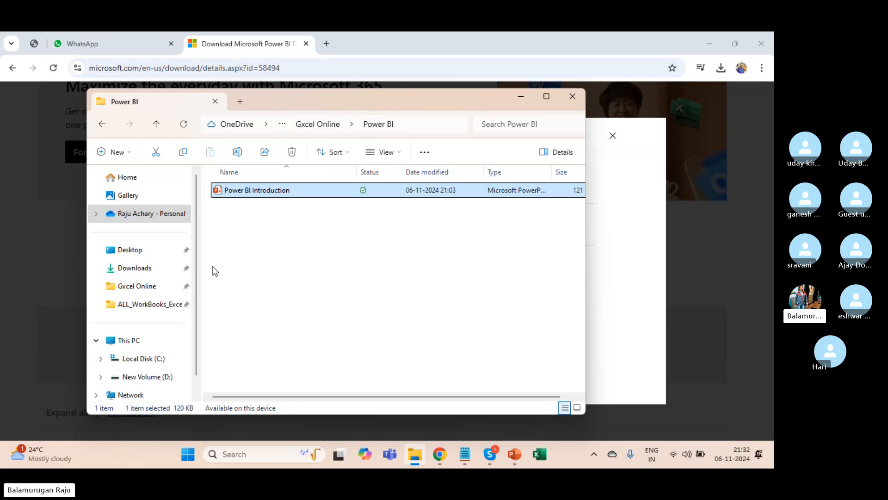
right_click(128, 341)
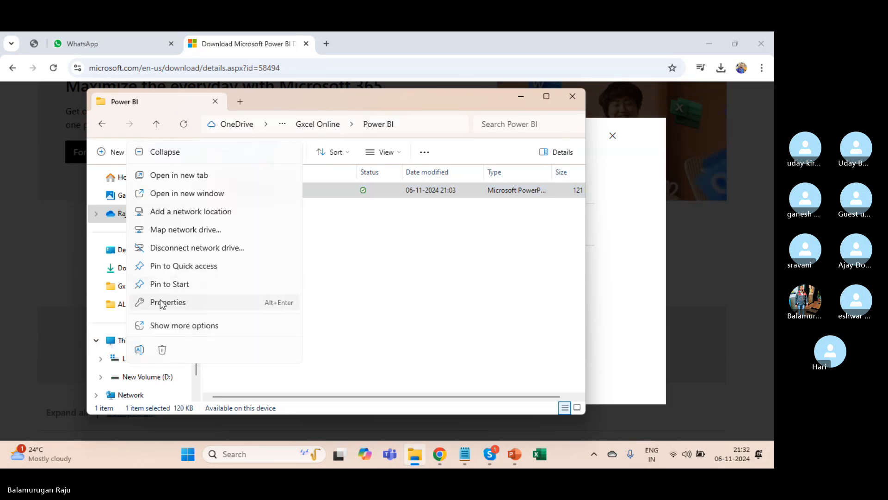
click(155, 303)
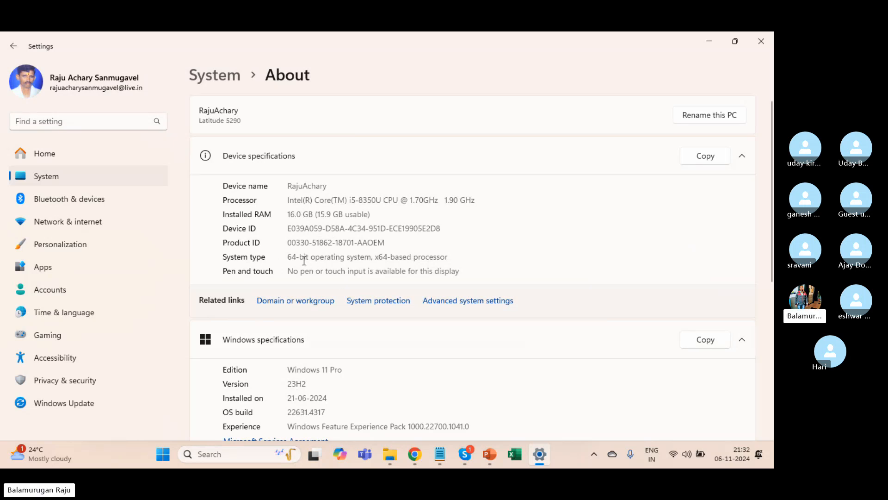
double_click(420, 259)
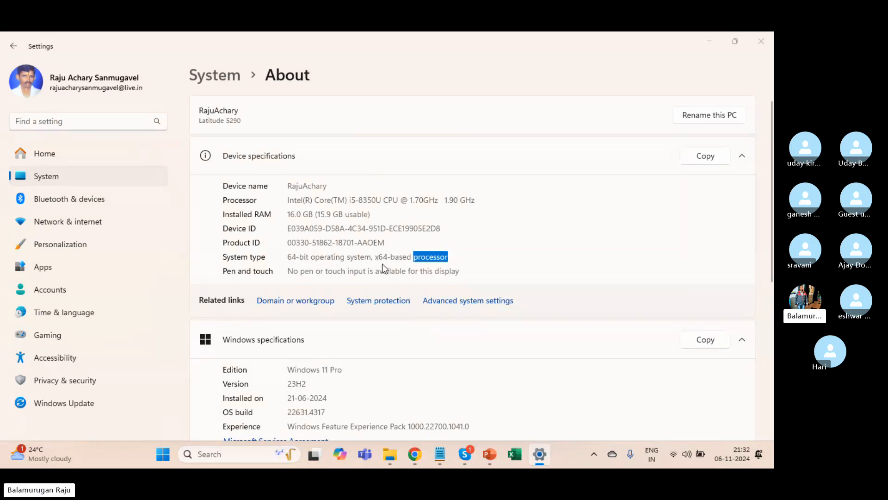
Return to the download choices in Chrome, try PBIDesktopSetup.exe instead, and reselect only PBIDesktopSetup_x64.exe
key(alt+Tab)
key(alt+Tab)
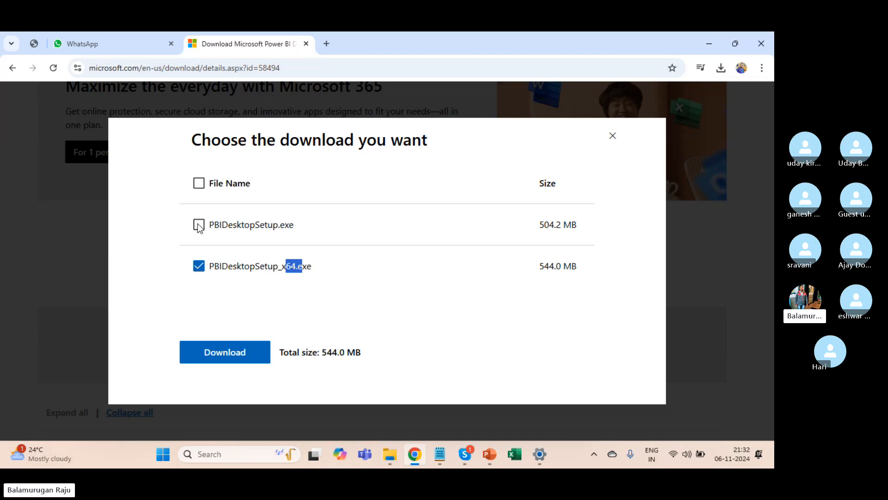
click(199, 265)
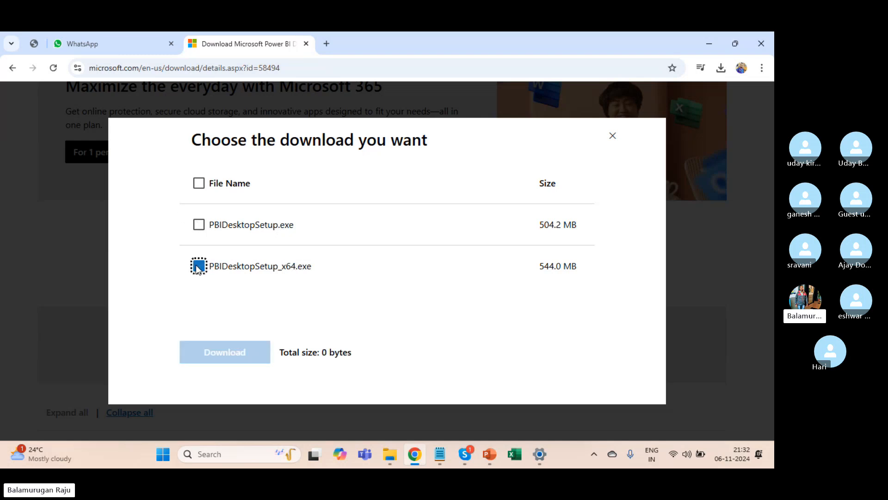
click(200, 225)
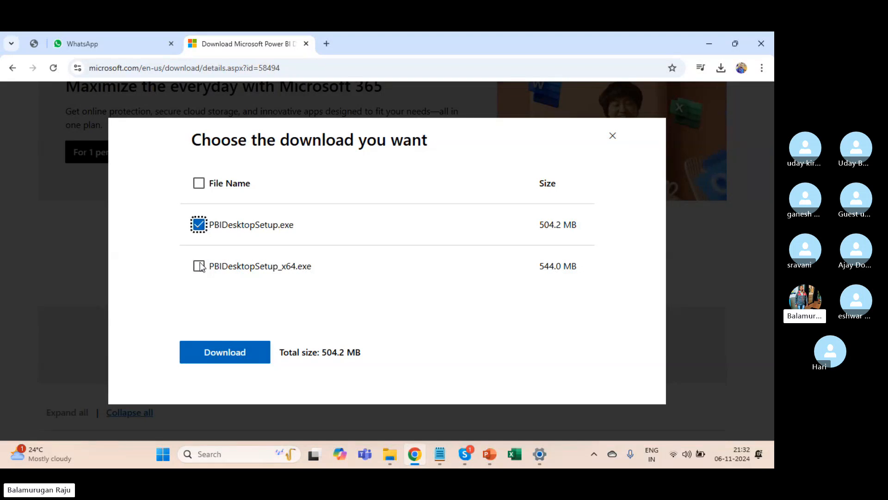
click(200, 226)
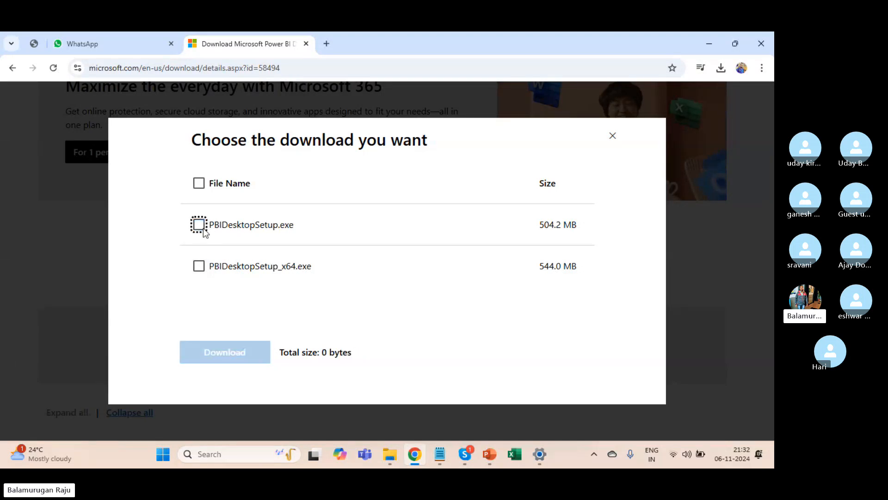
click(202, 266)
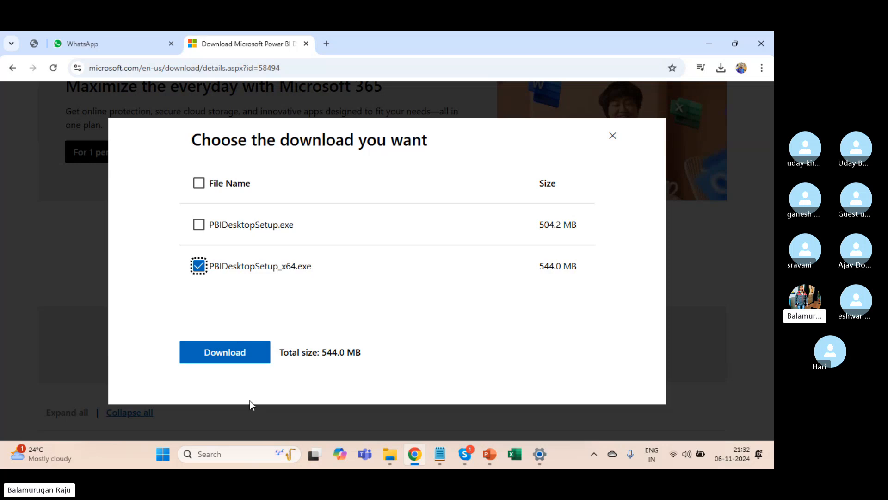
Switch to the PowerPoint presentation and review the Method 1 website installation steps on the Installation Steps slide
key(alt+Tab)
key(alt+Tab)
key(alt+Tab)
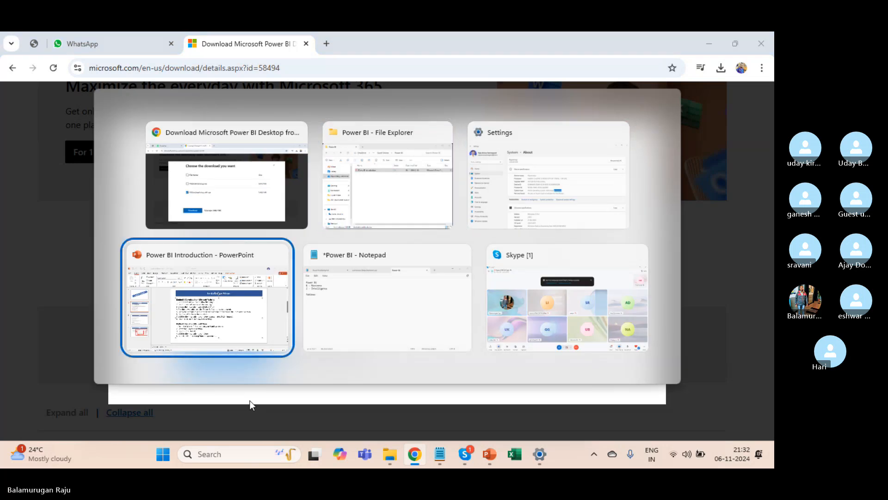
triple_click(314, 216)
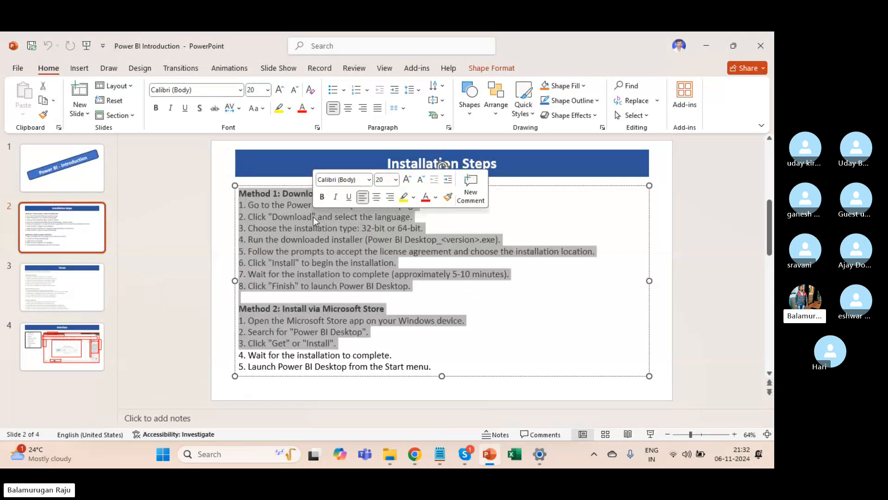
click(279, 207)
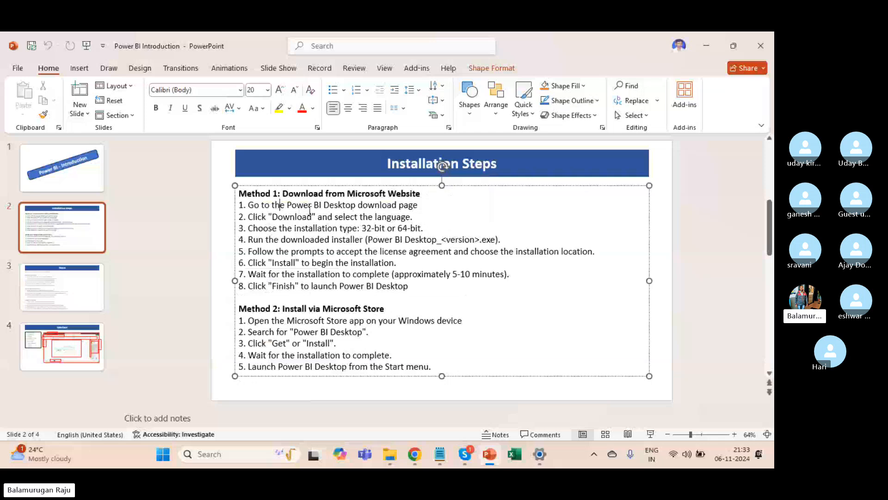
click(315, 217)
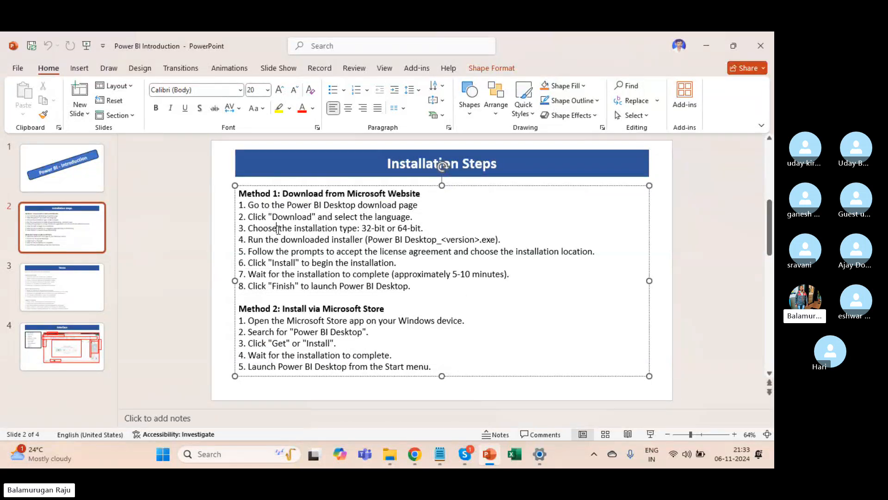
click(365, 228)
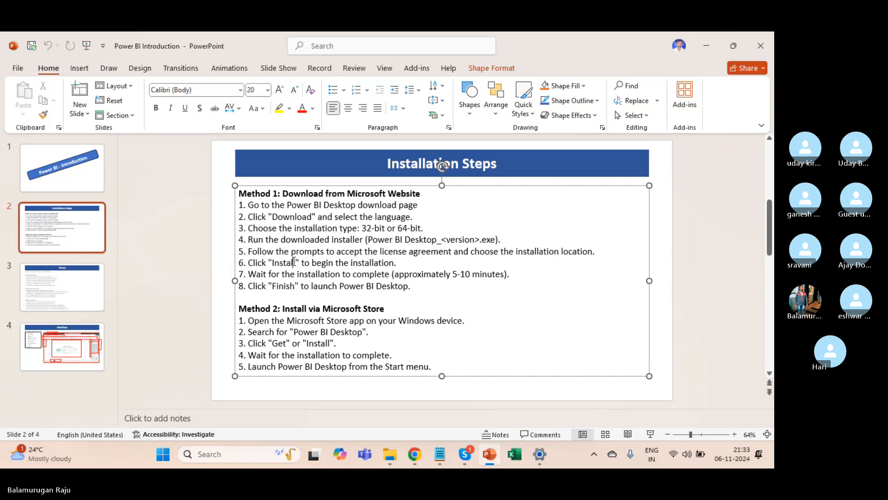
key(alt)
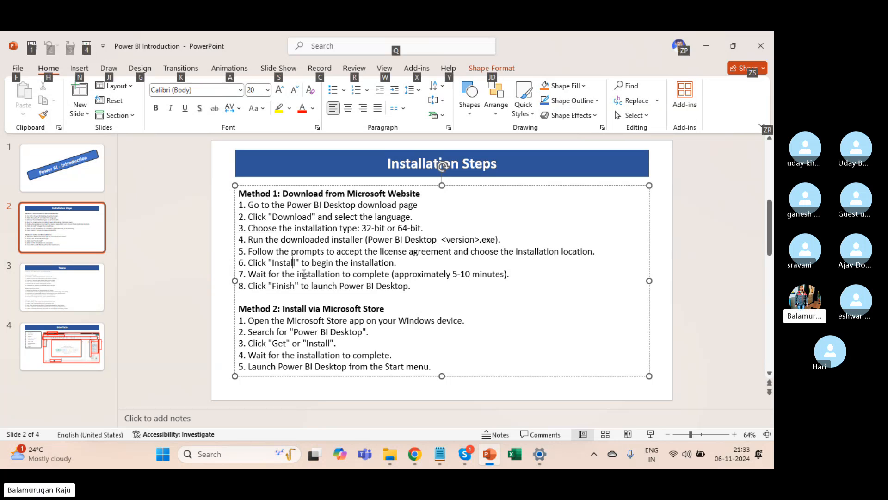
key(Escape)
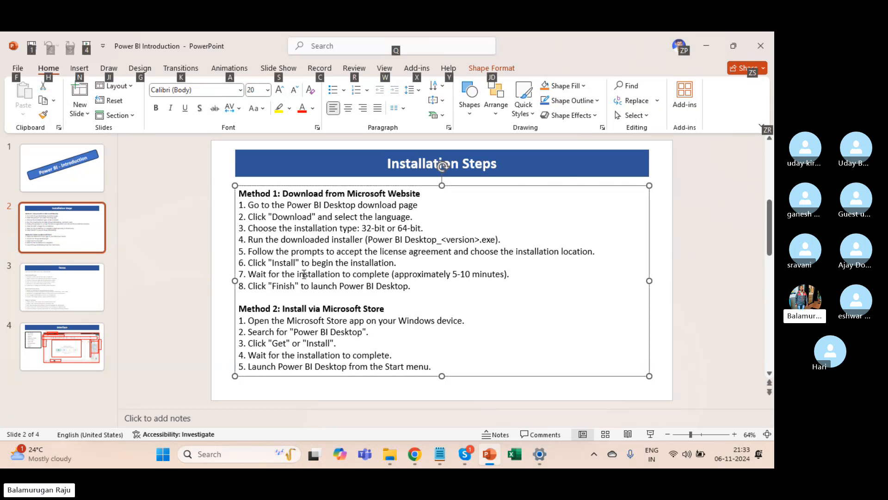
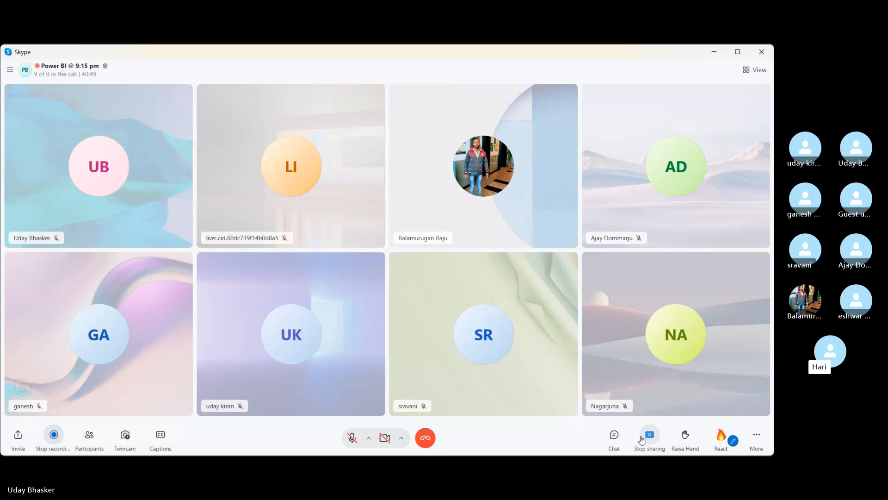
Unmute the microphone in the Skype call and stop the current window sharing
click(352, 438)
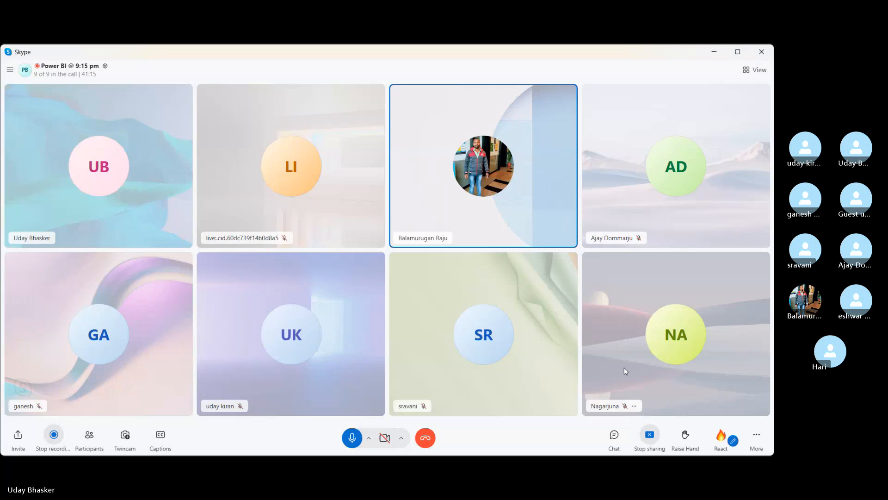
click(649, 437)
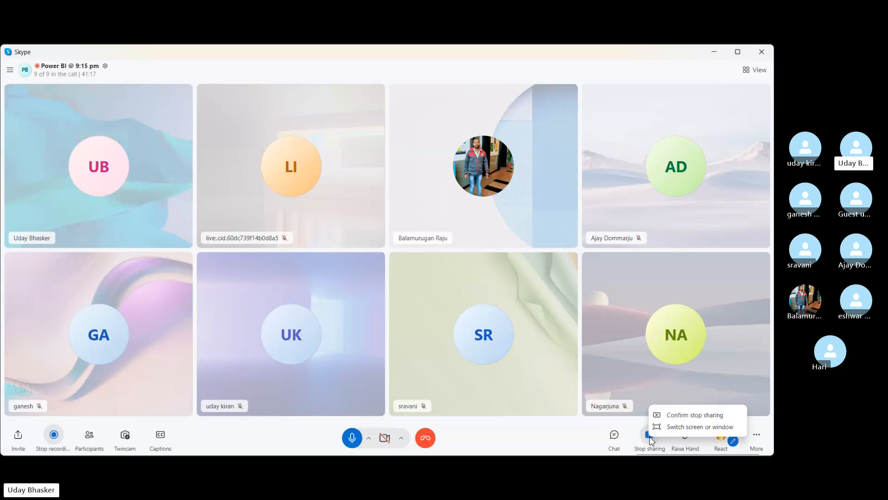
click(663, 417)
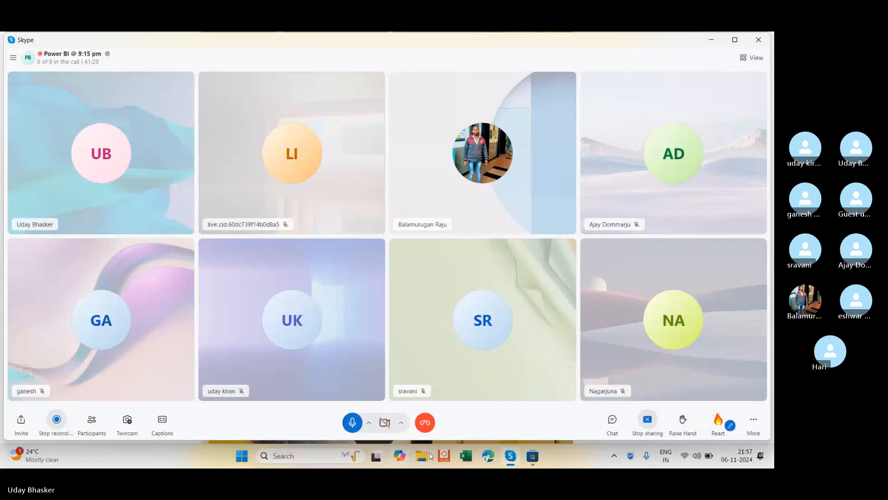
Switch to the Microsoft Store and look over the Power BI Desktop product page
click(532, 455)
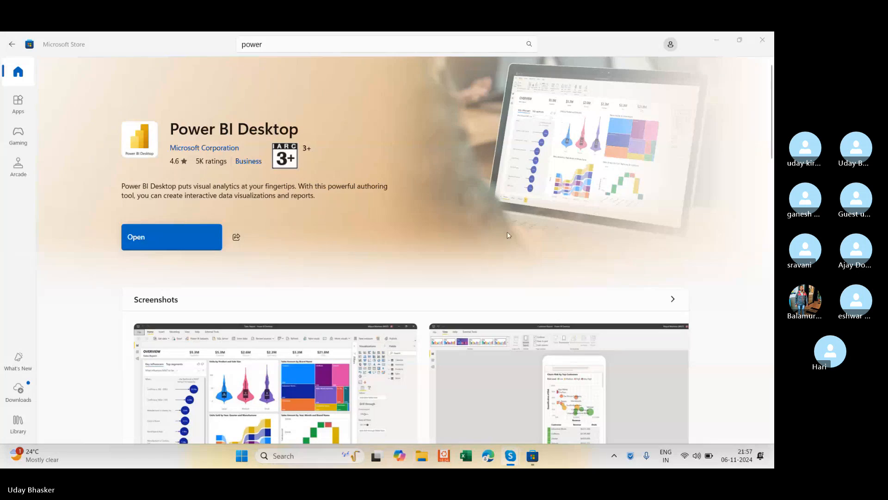
scroll(507, 235, down, 2)
scroll(507, 235, up, 2)
Search the installed apps for "power" and uninstall Microsoft Power BI, closing the File Explorer window
key(super+e)
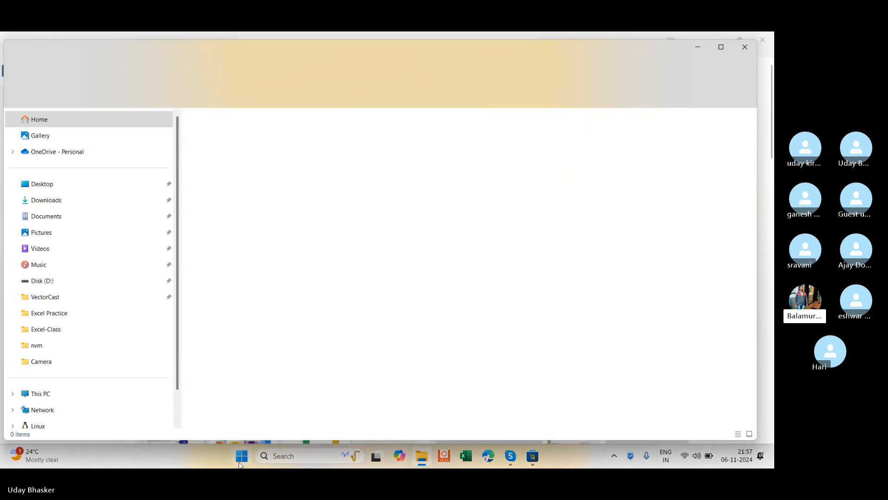
click(240, 463)
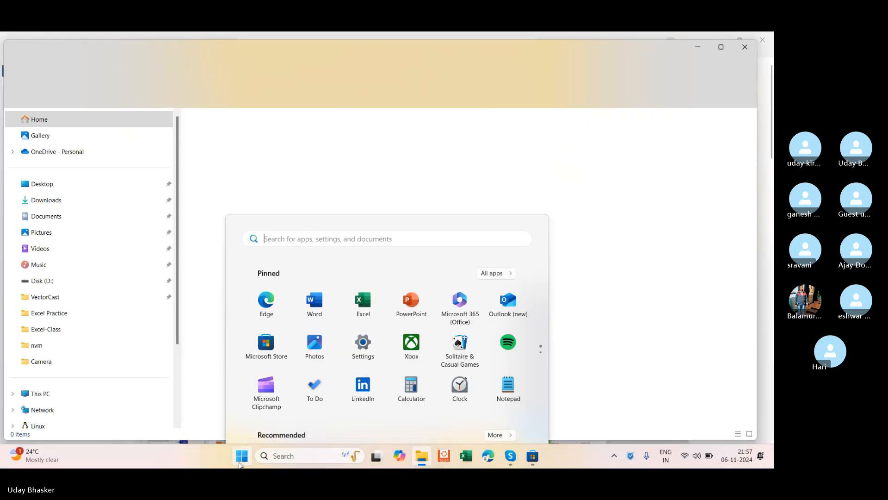
click(361, 96)
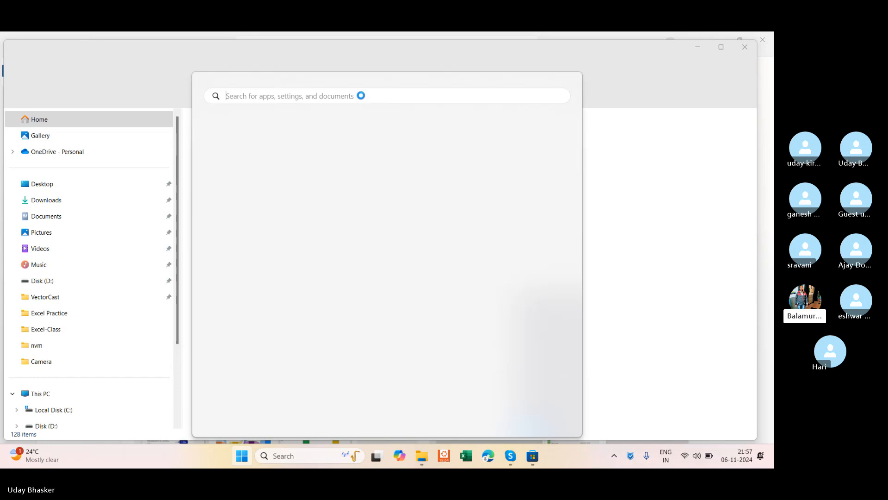
text(po)
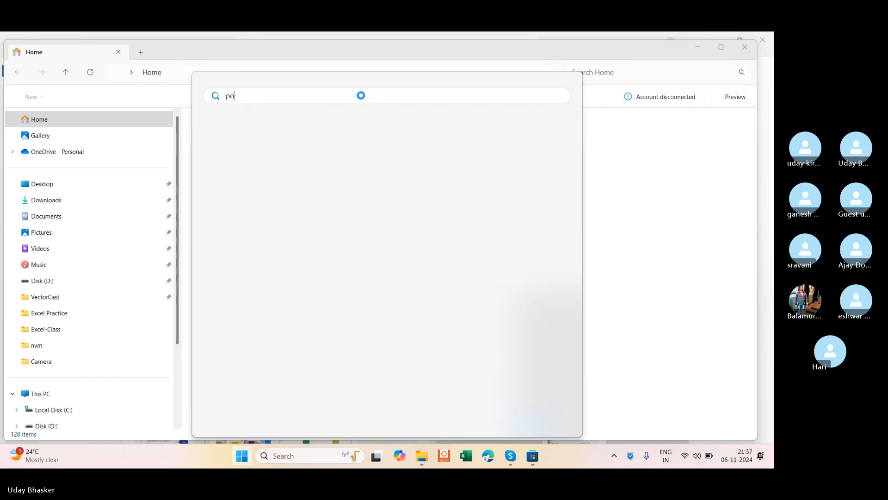
text(wer)
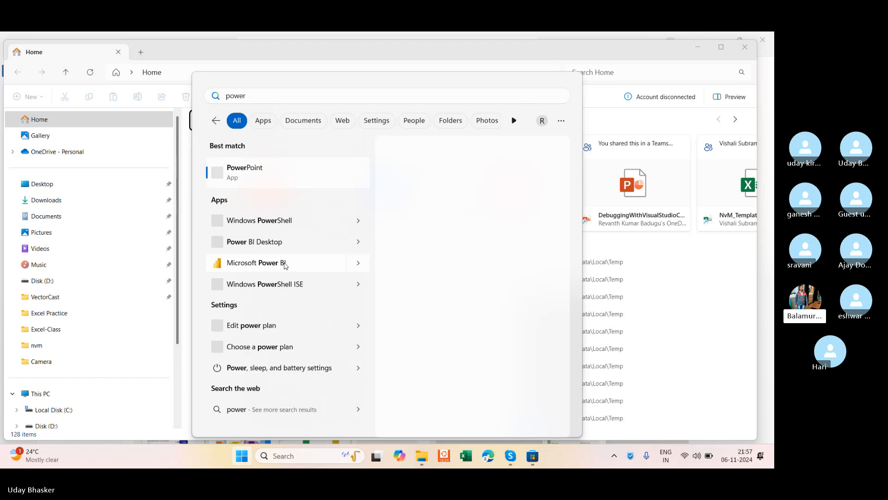
right_click(285, 265)
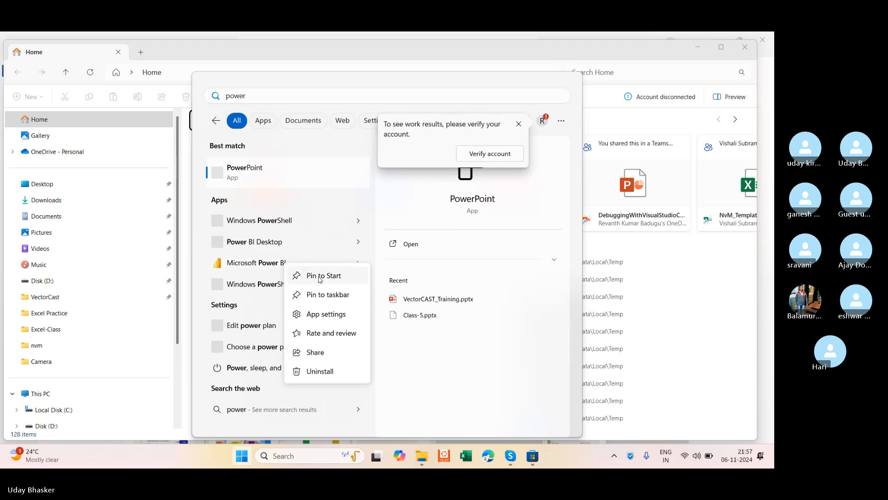
click(317, 372)
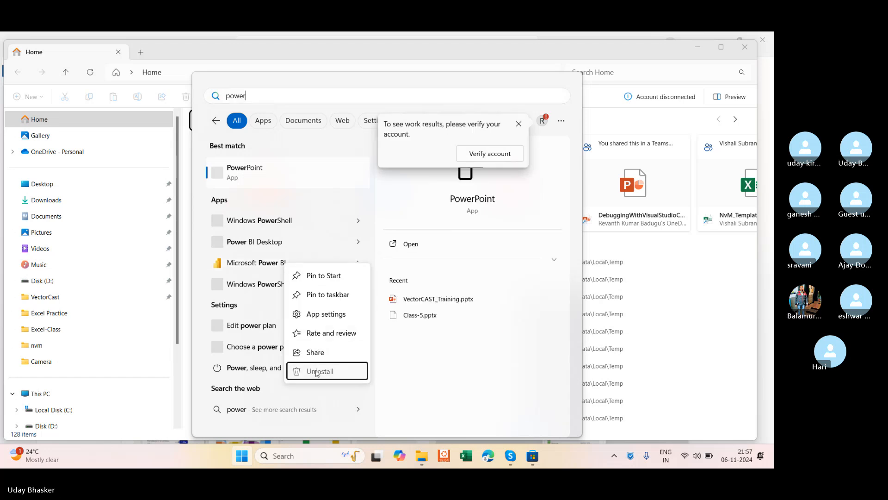
click(346, 279)
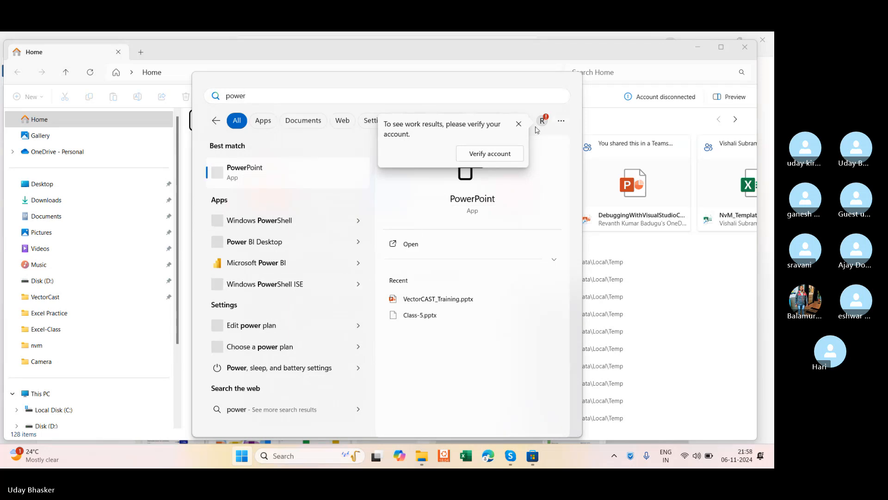
click(610, 134)
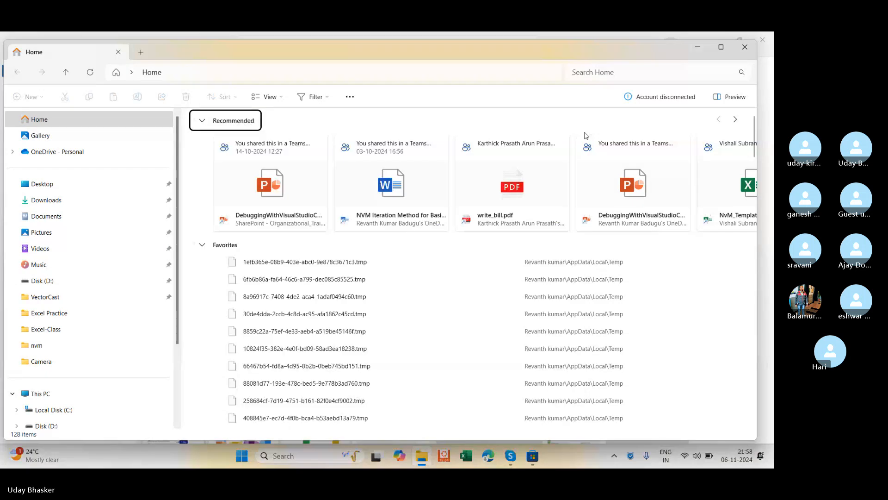
click(750, 47)
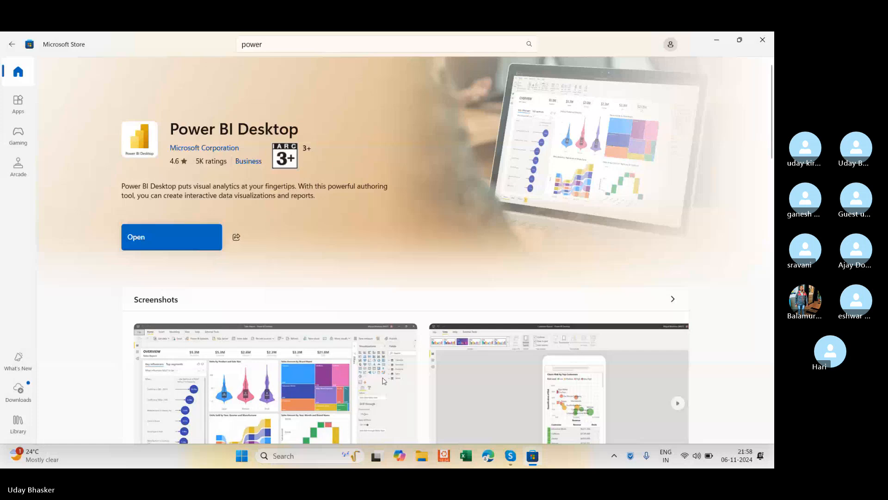
Uninstall the recently added Power BI Desktop app from Windows and confirm its removal
click(242, 457)
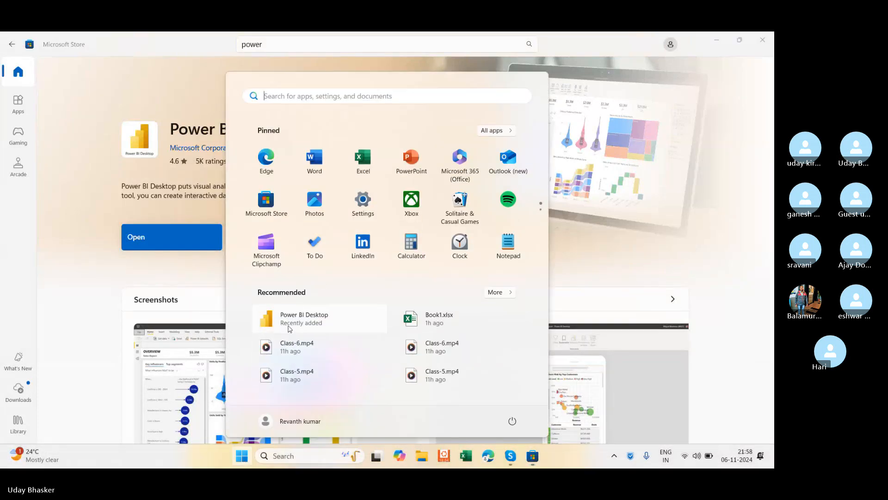
right_click(290, 326)
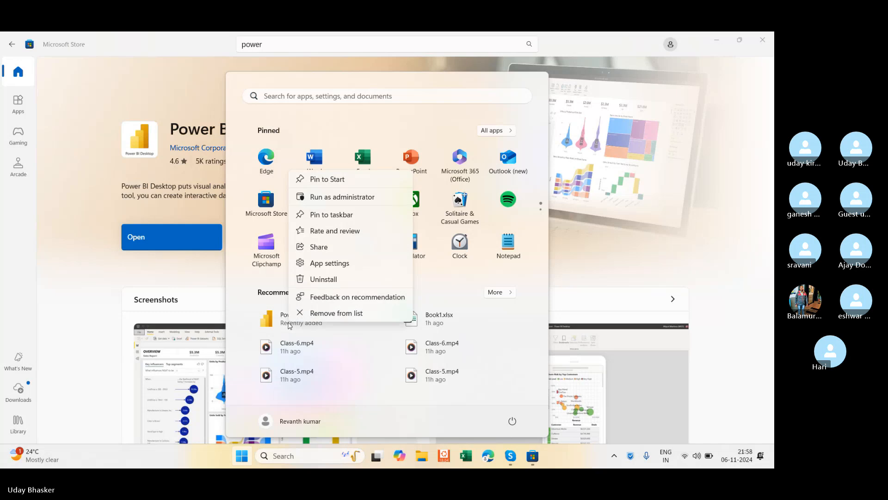
click(327, 279)
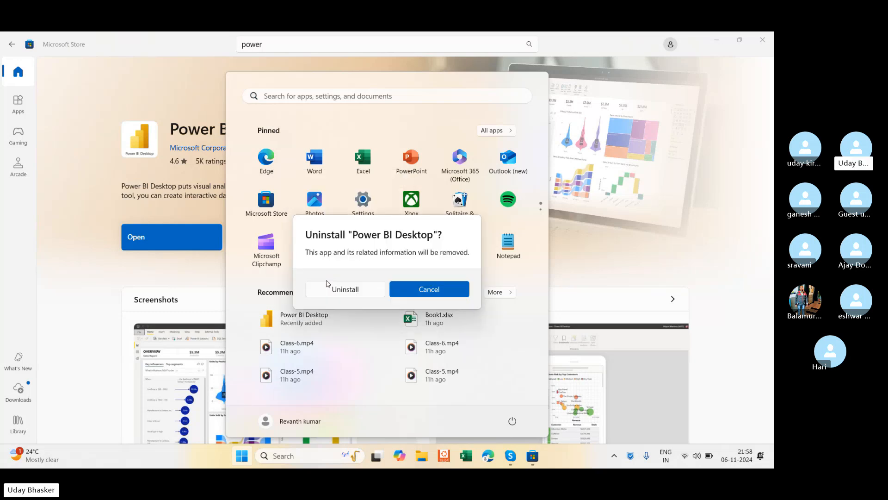
click(338, 291)
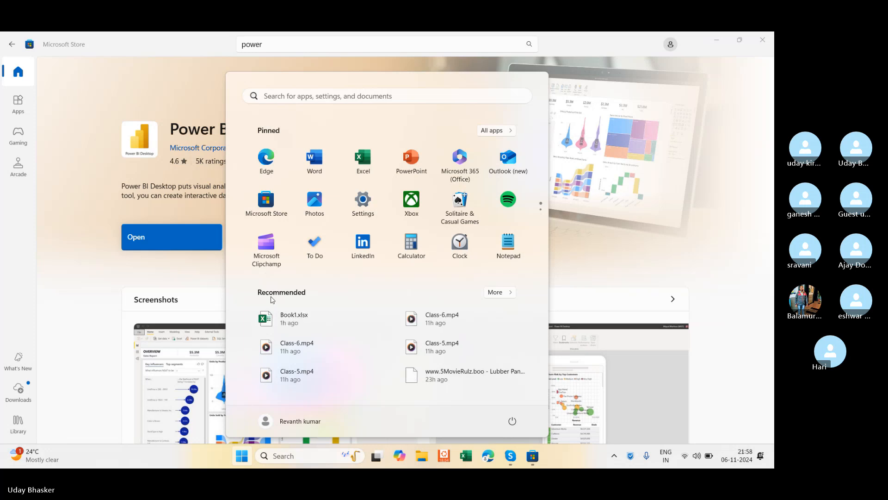
click(702, 135)
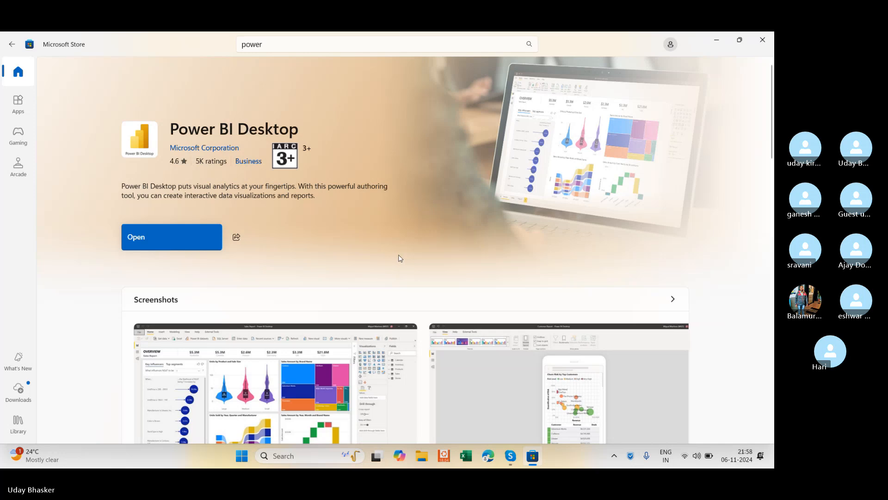
Restart the Microsoft Store, search for "power" and start installing Power BI Desktop from its product page
click(762, 40)
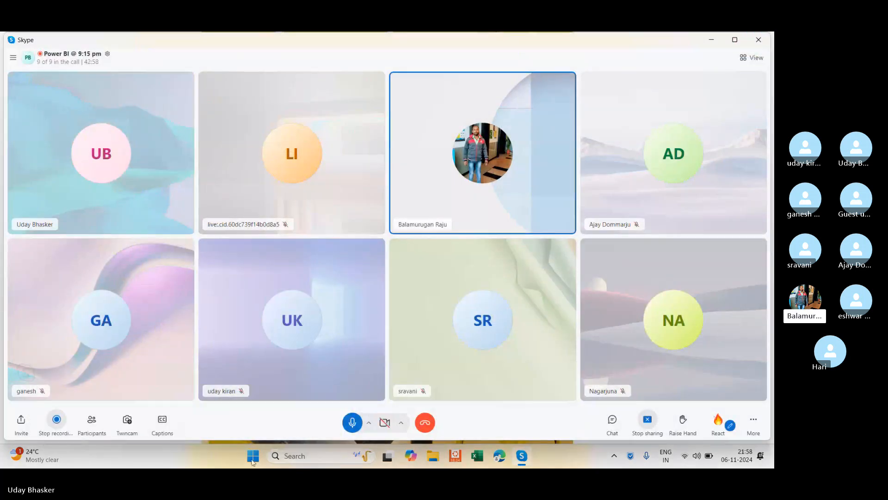
click(253, 457)
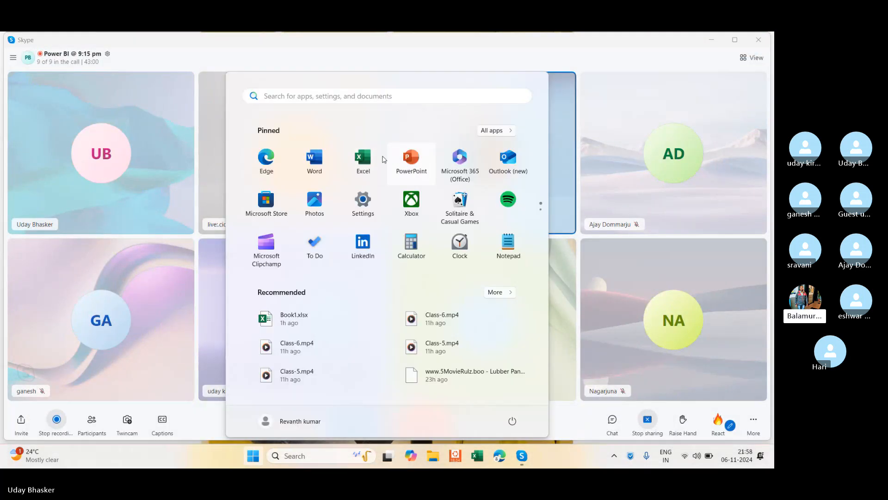
click(266, 200)
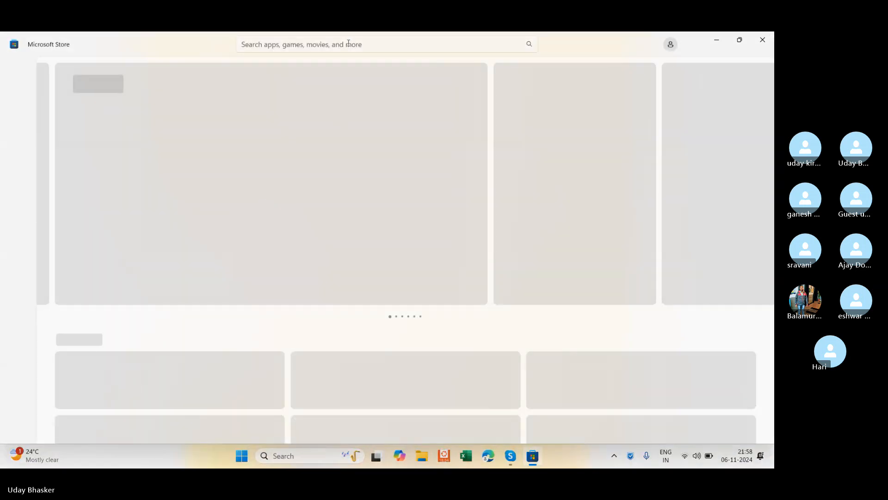
click(347, 44)
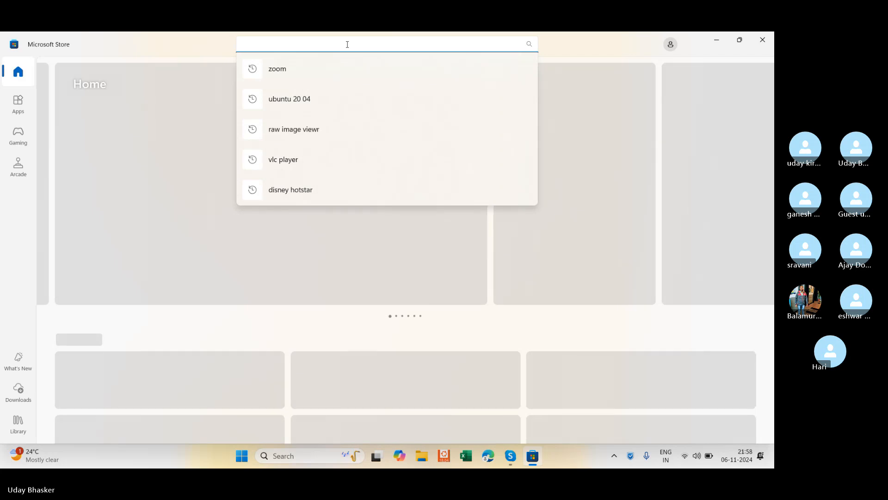
text(power)
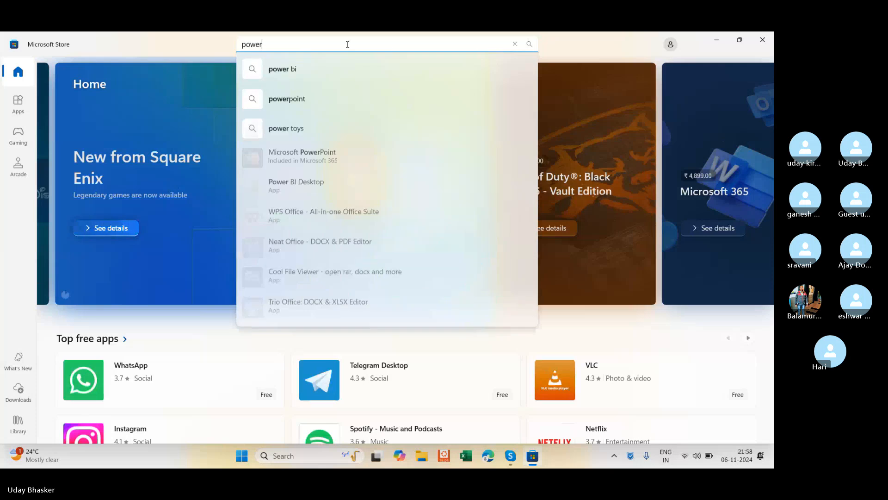
click(279, 191)
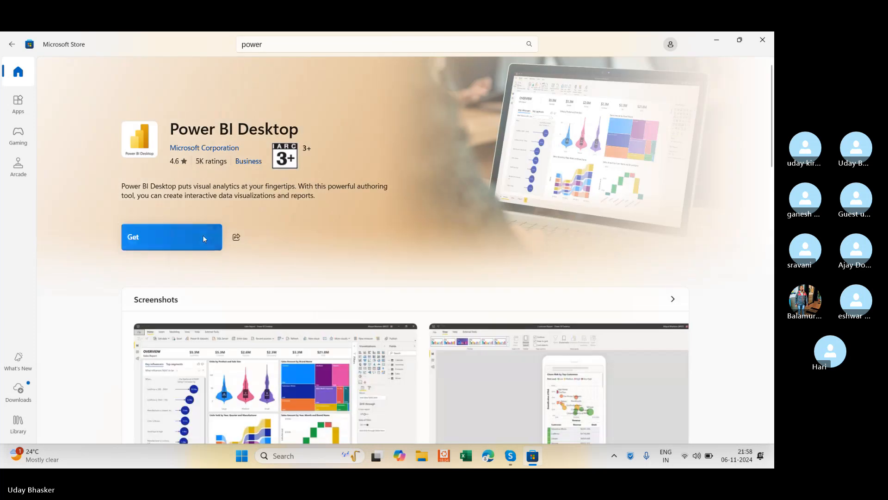
click(204, 239)
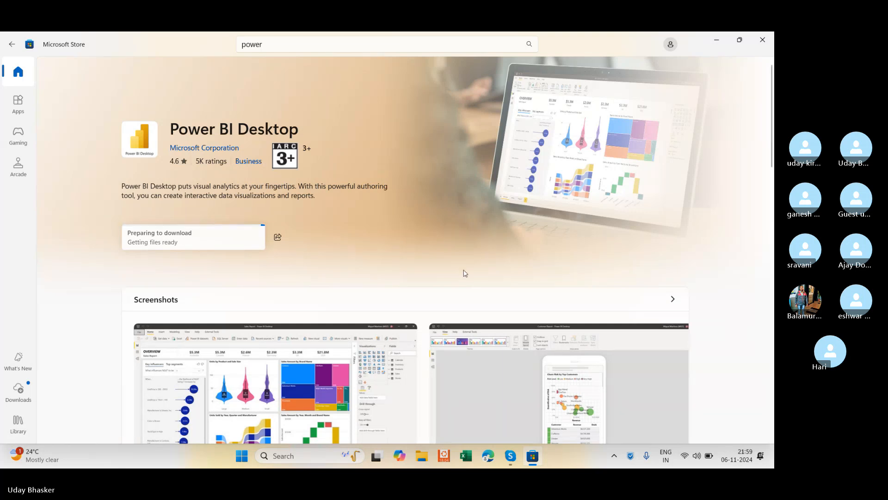
Dismiss the open window menu and mute the microphone in the Skype call
right_click(594, 304)
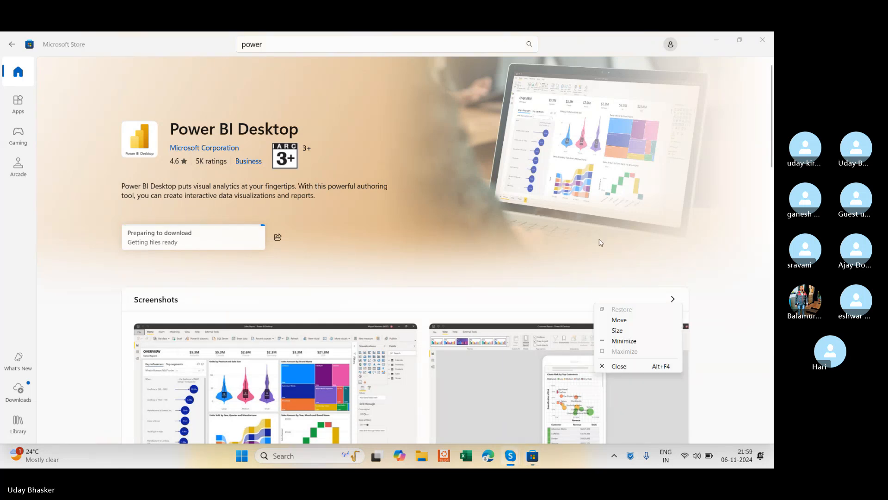
click(593, 265)
click(594, 267)
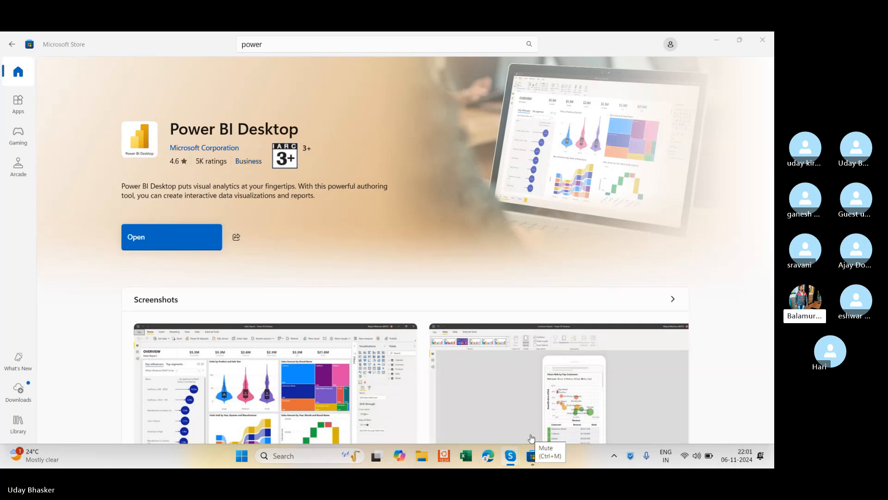
click(531, 438)
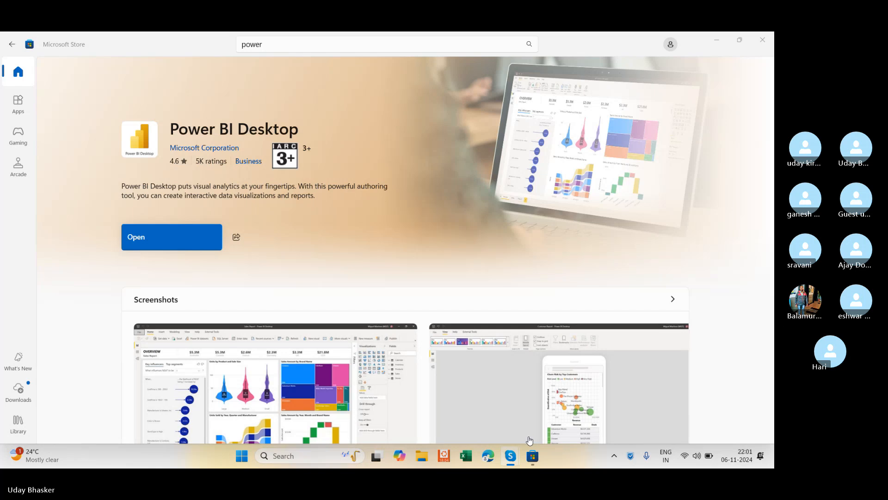
Launch Power BI Desktop from the Store page and start a blank report, dismissing the dark mode announcement
click(181, 240)
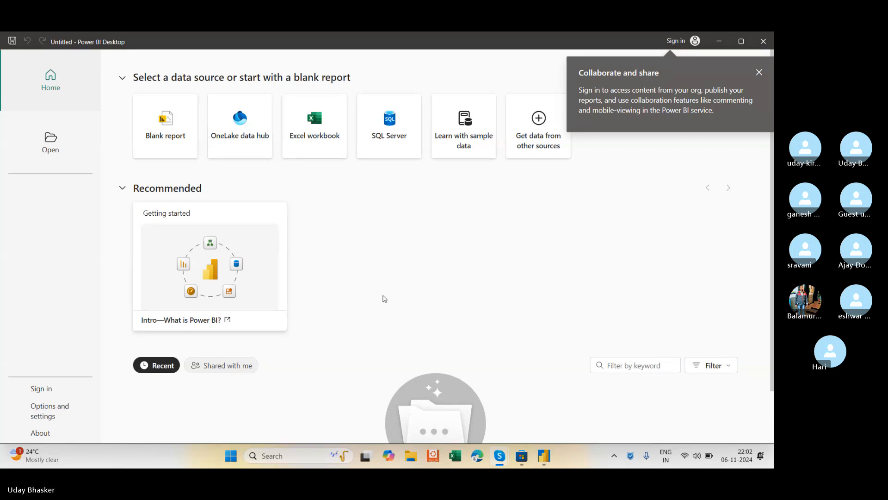
click(174, 130)
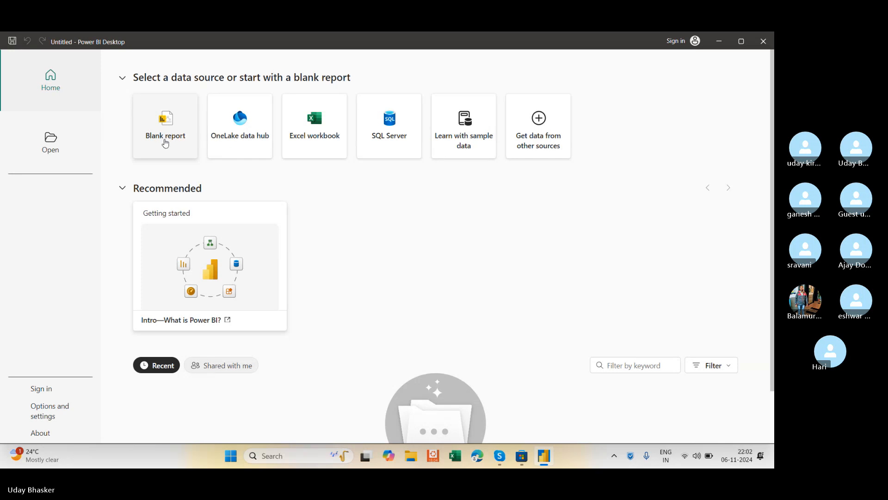
click(165, 136)
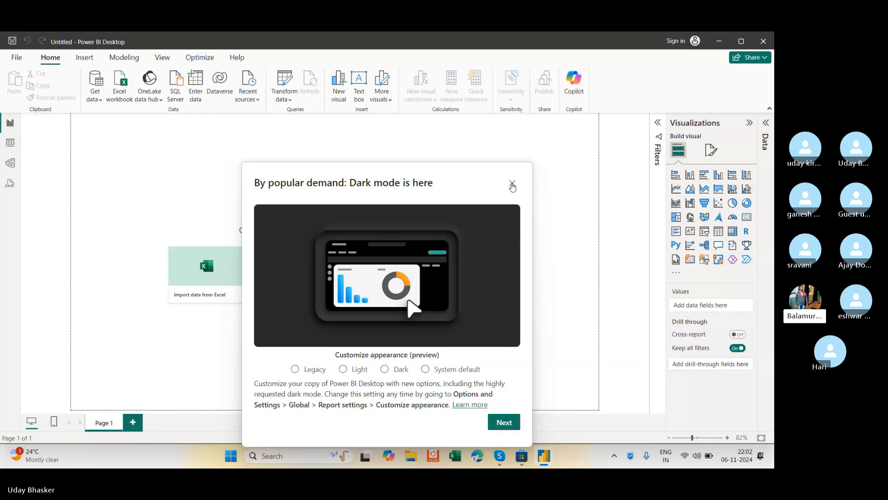
click(512, 185)
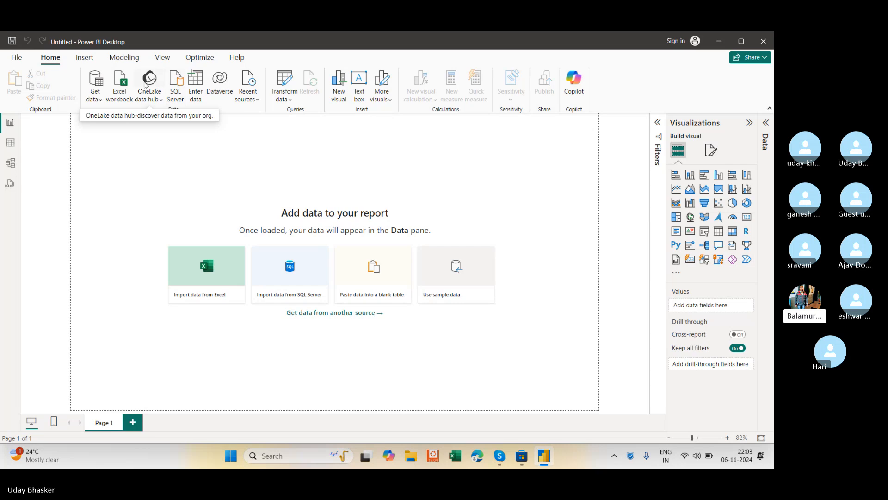
Connect the report to the Excel workbook Excel Test (1).xlsm in the Excel Practice folder
click(95, 91)
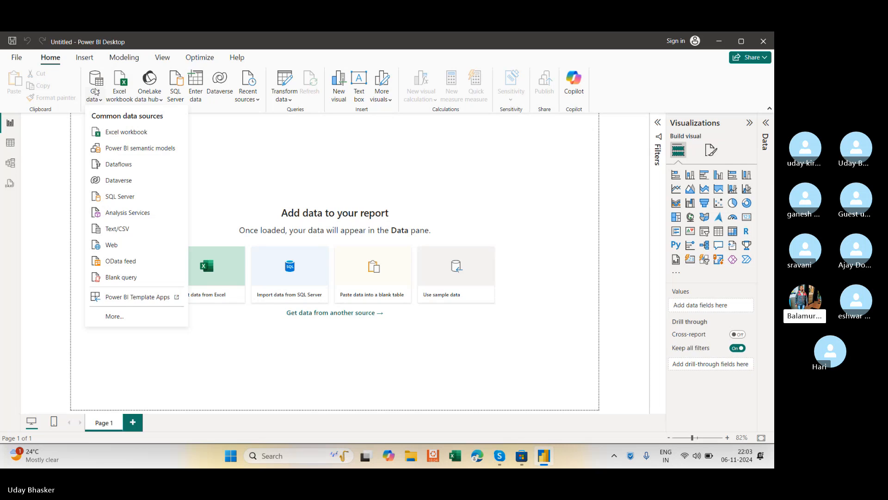
click(142, 134)
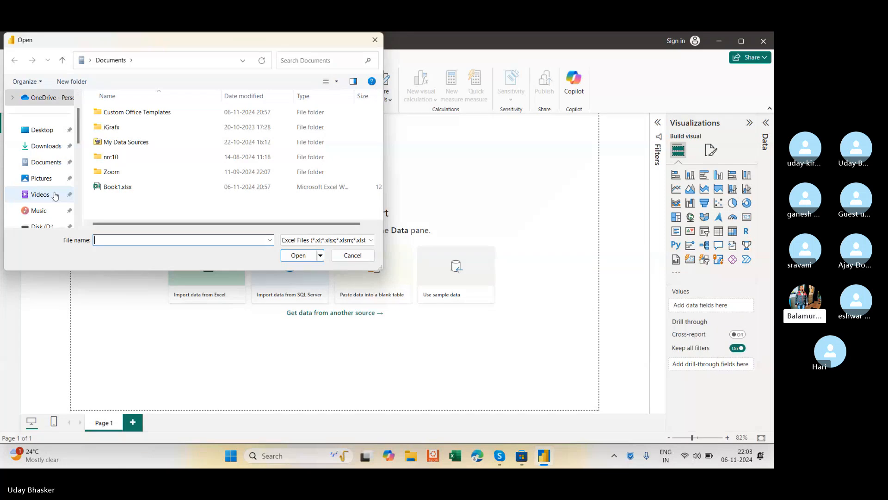
scroll(55, 196, down, 1)
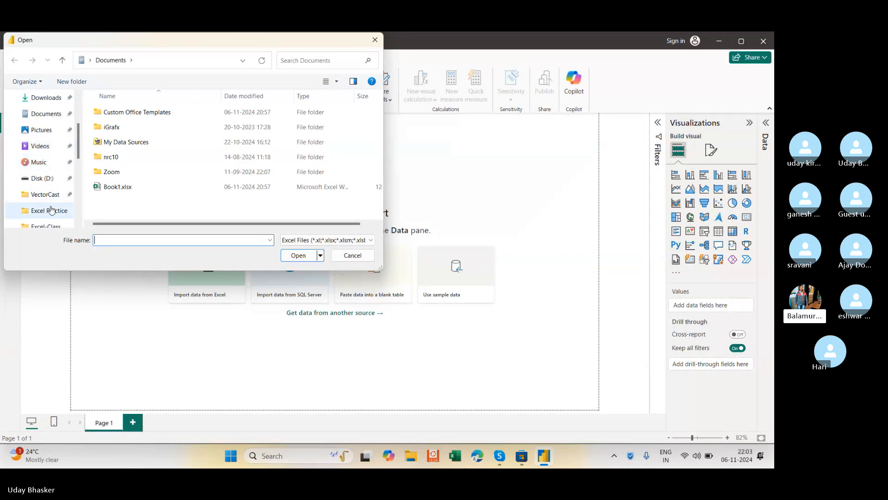
click(51, 210)
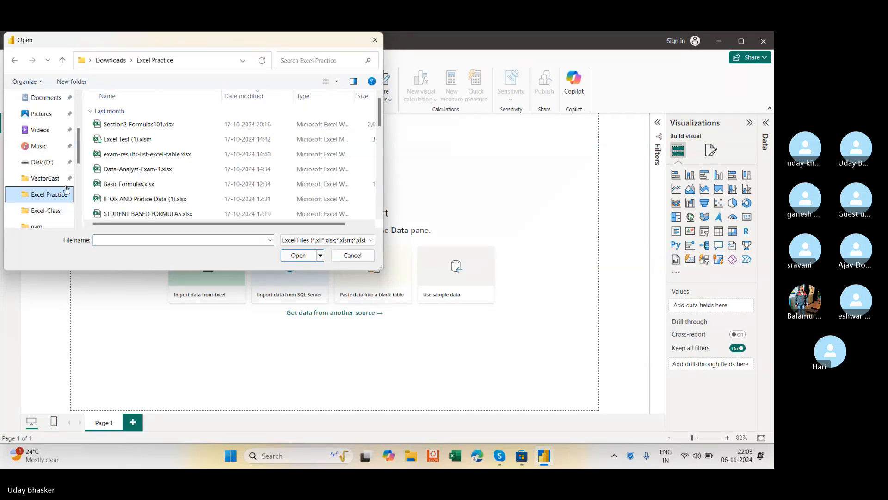
double_click(125, 139)
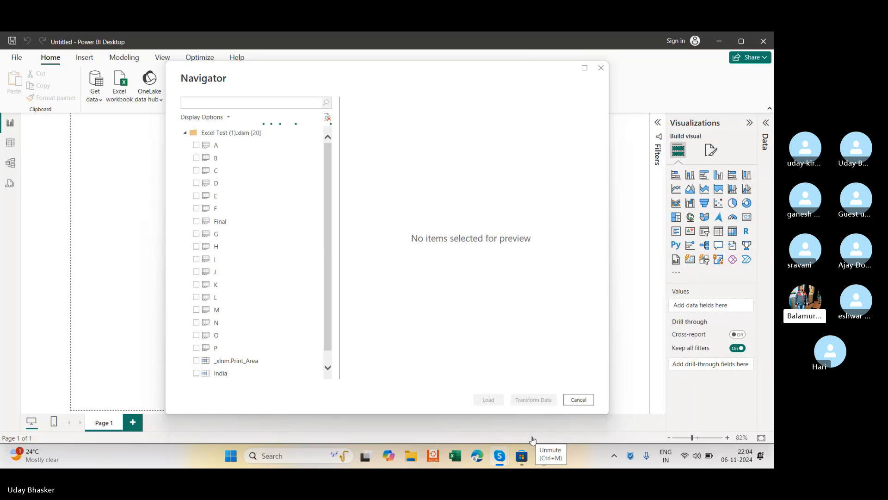
Preview the D and Final sheets of the Excel Test (1).xlsm workbook in the Navigator
click(219, 187)
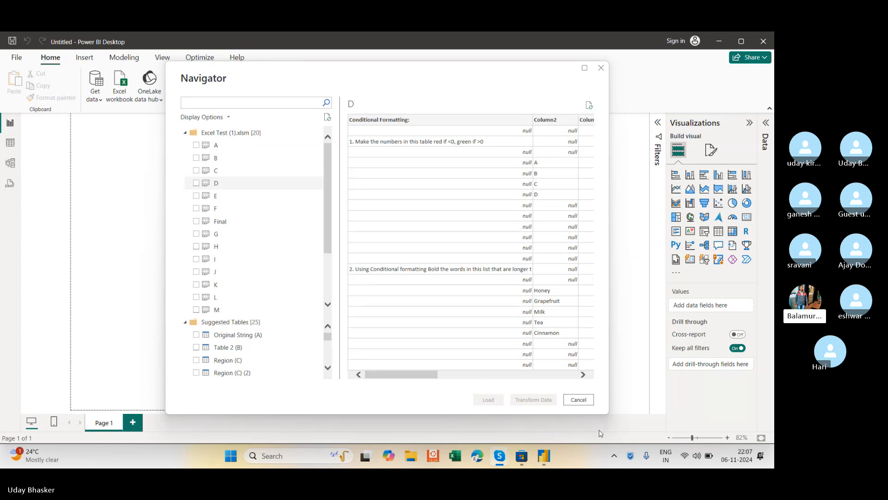
drag(410, 377, 366, 399)
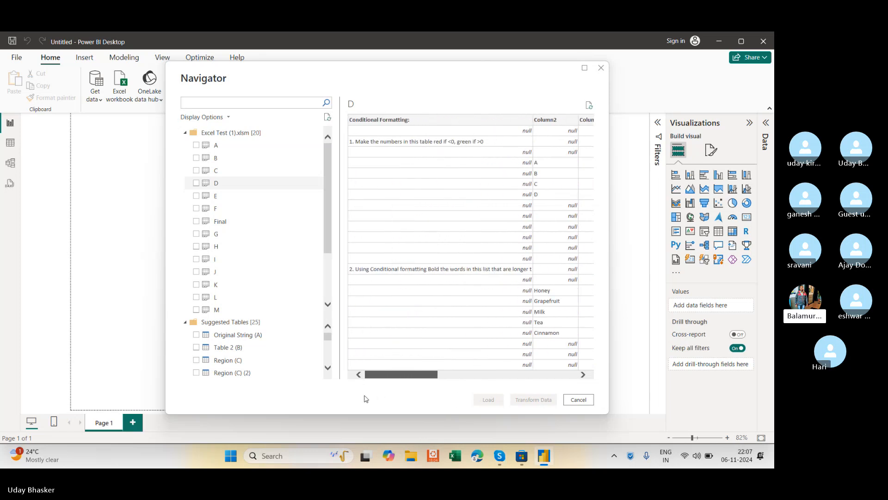
click(230, 226)
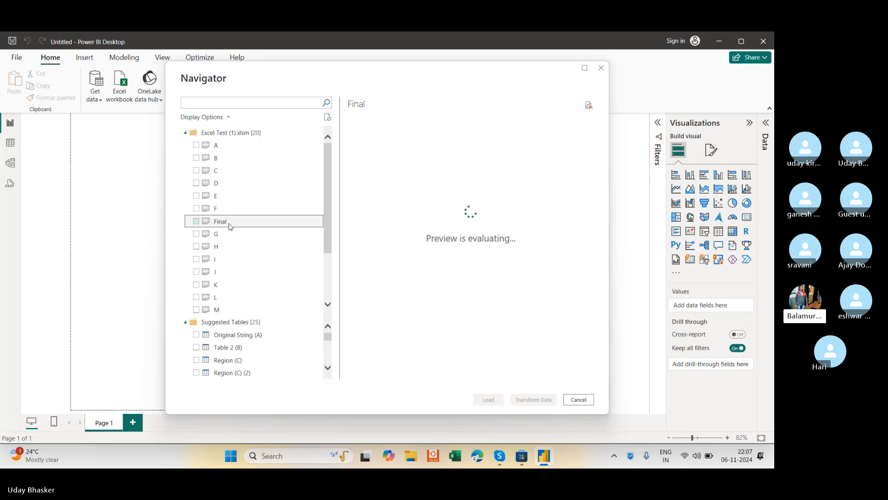